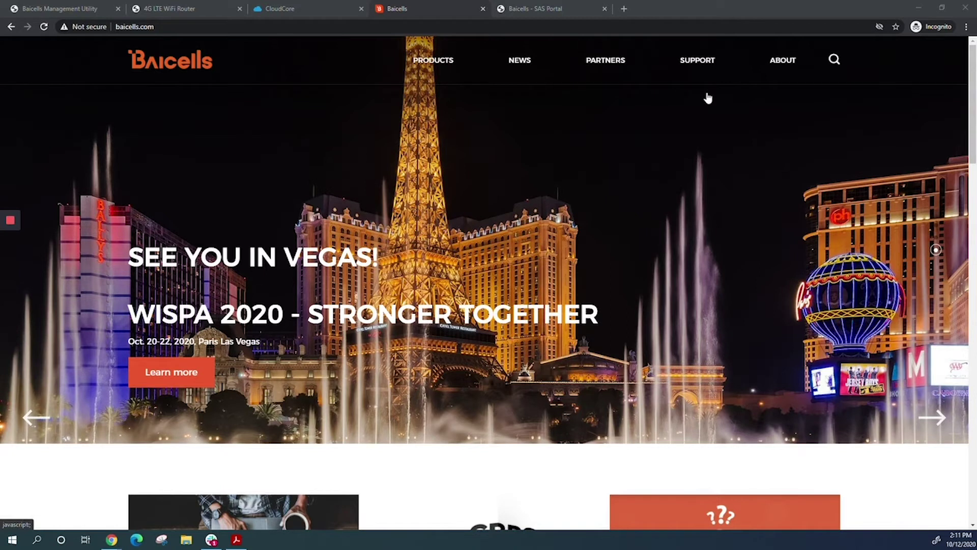
Bring up the SUPPORT dropdown in the baicells.com top navigation.
mouse_move(705, 74)
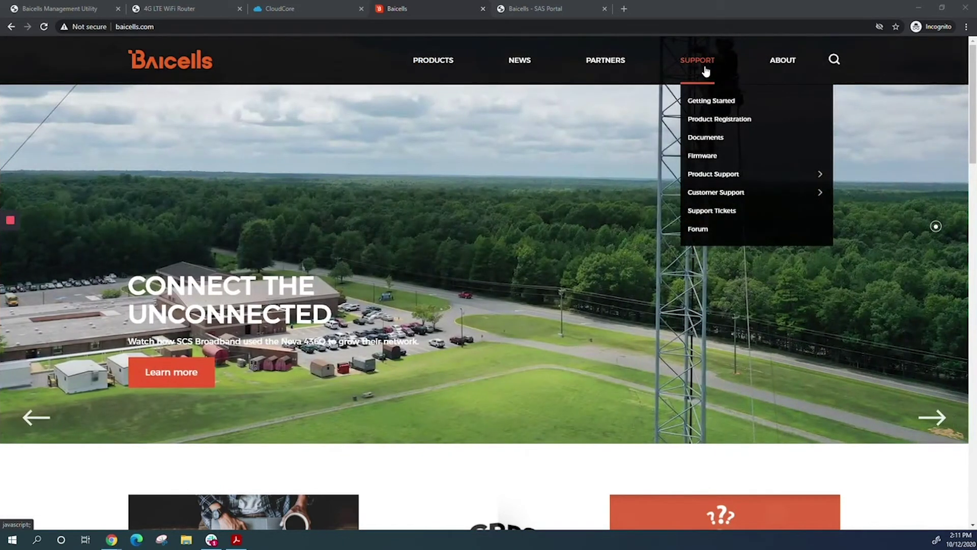
Expand Solutions under Documents > Configurations & Solutions, then go to Support > Firmware.
click(707, 137)
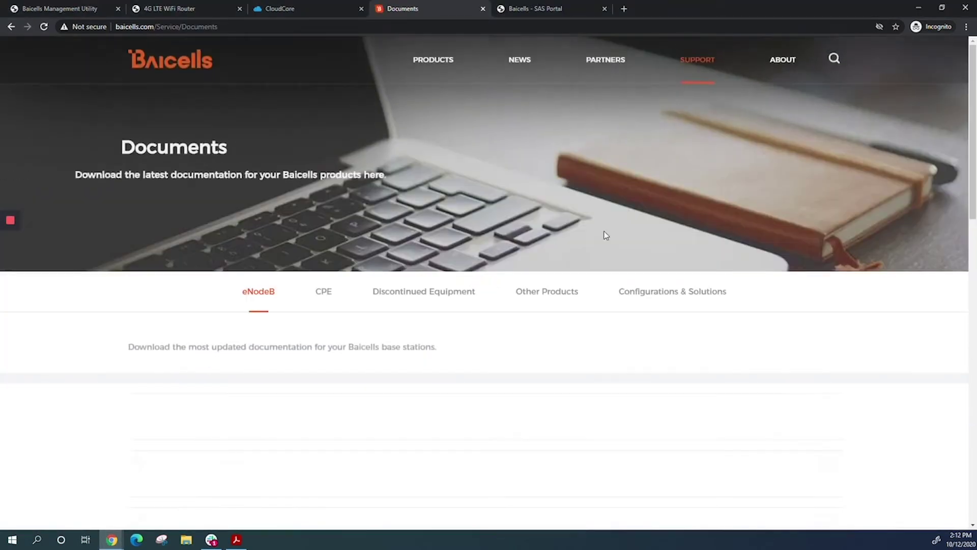
scroll(591, 256, down, 2)
scroll(590, 256, down, 1)
click(649, 167)
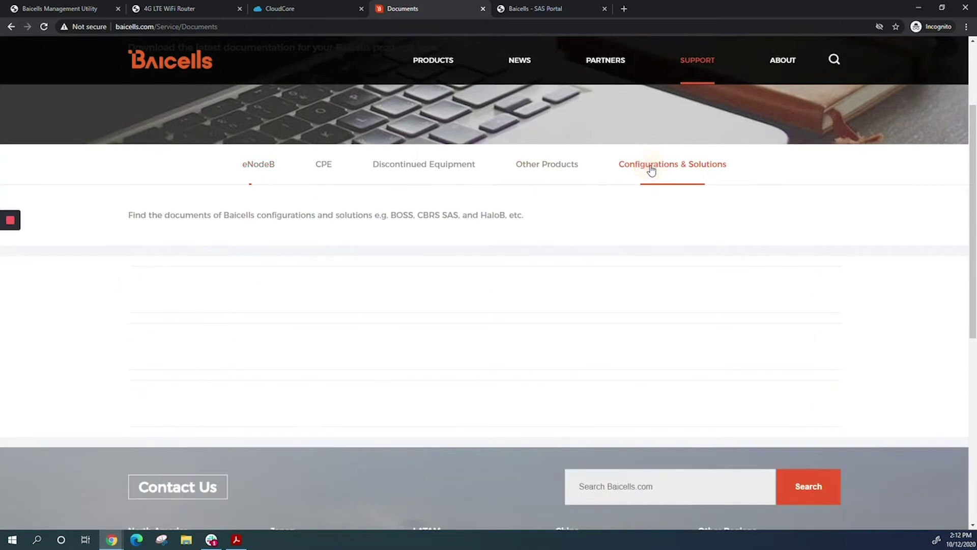
scroll(693, 220, down, 3)
click(827, 222)
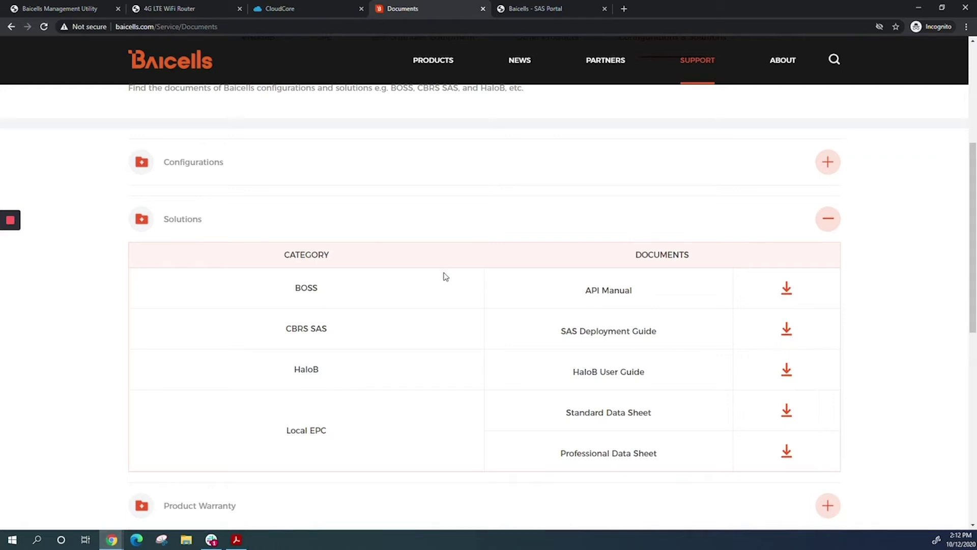
mouse_move(697, 76)
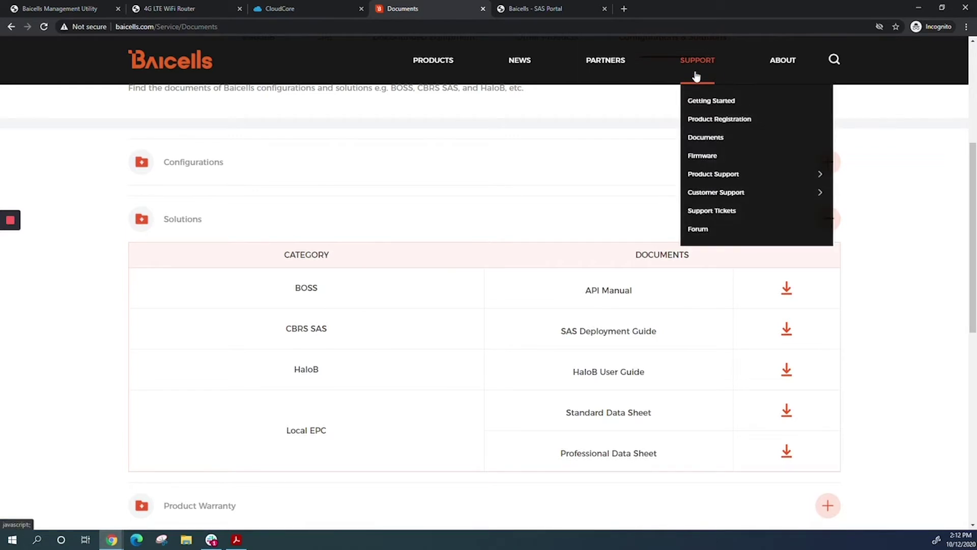
click(707, 156)
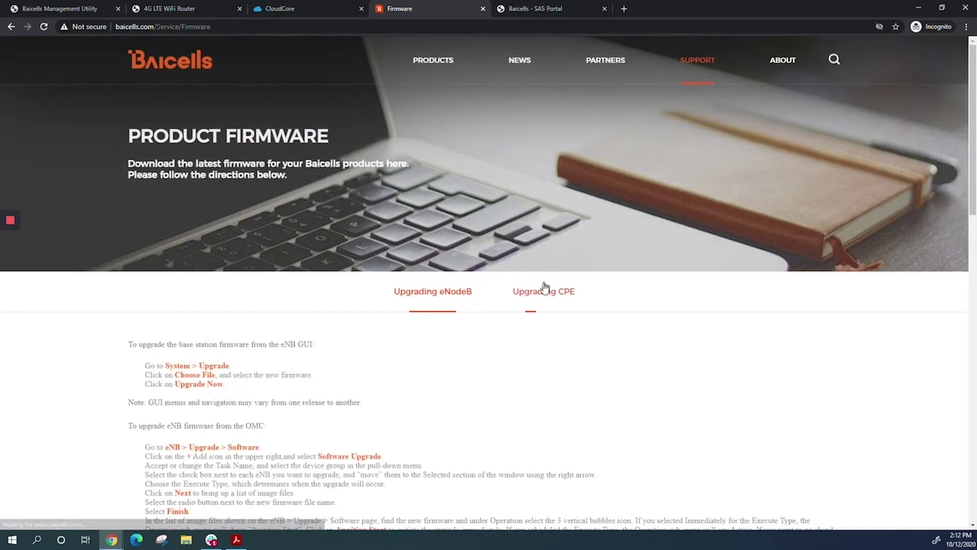
Expand the ATOM OD06 LOW-GAIN CPE firmware downloads, then switch to CloudCore's SAS device table.
click(542, 291)
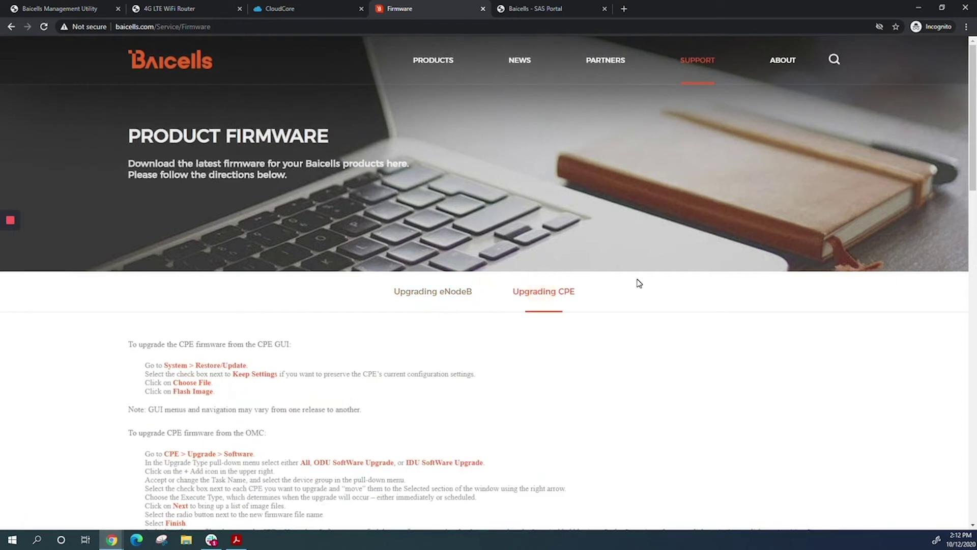
scroll(637, 283, down, 8)
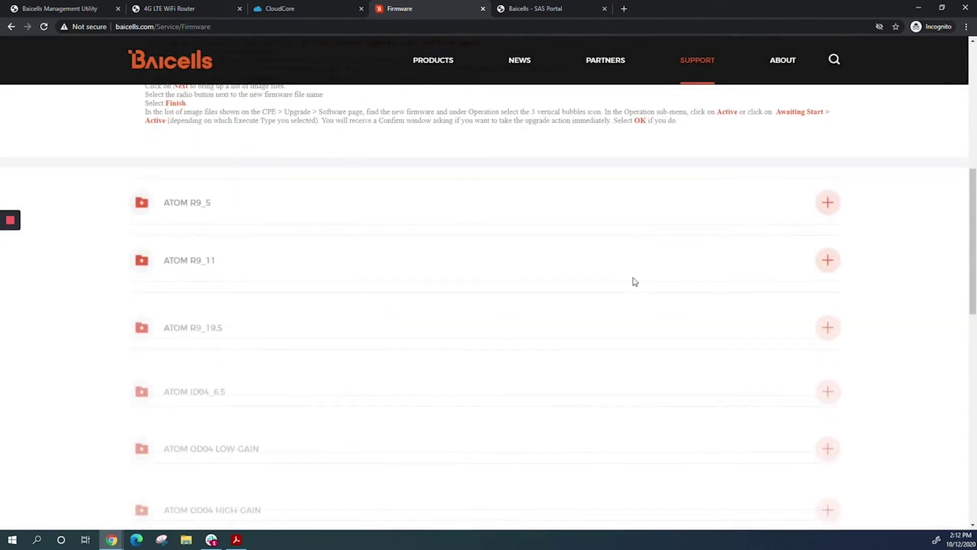
scroll(635, 282, down, 4)
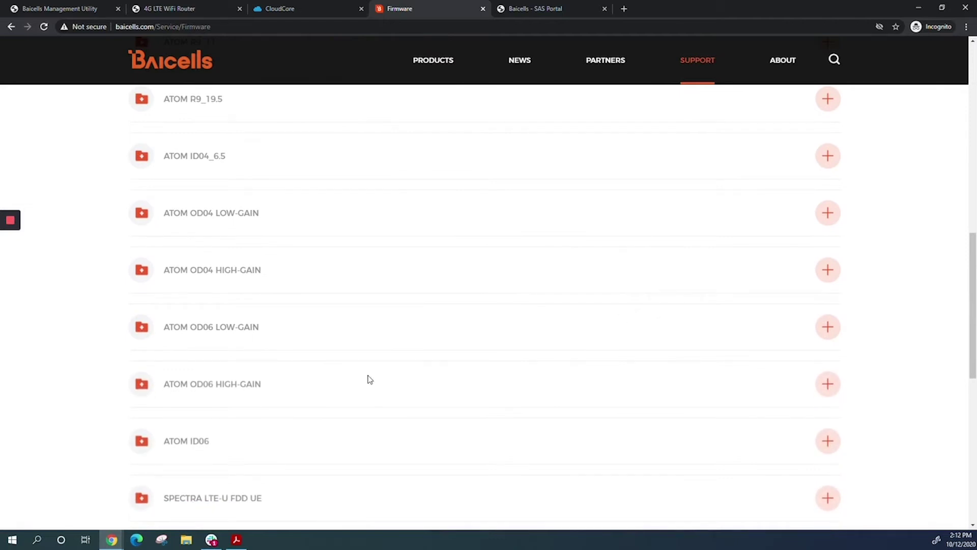
click(829, 328)
scroll(708, 331, down, 3)
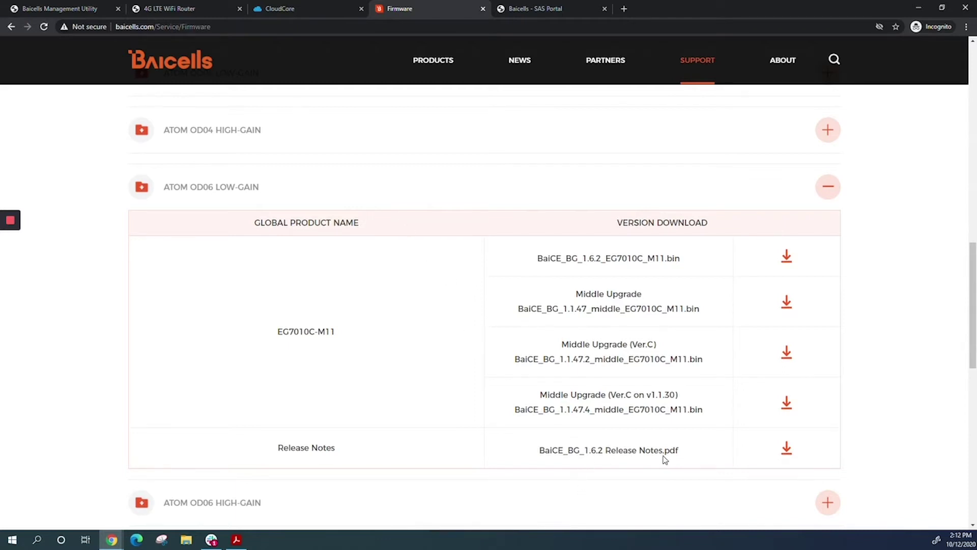
click(301, 11)
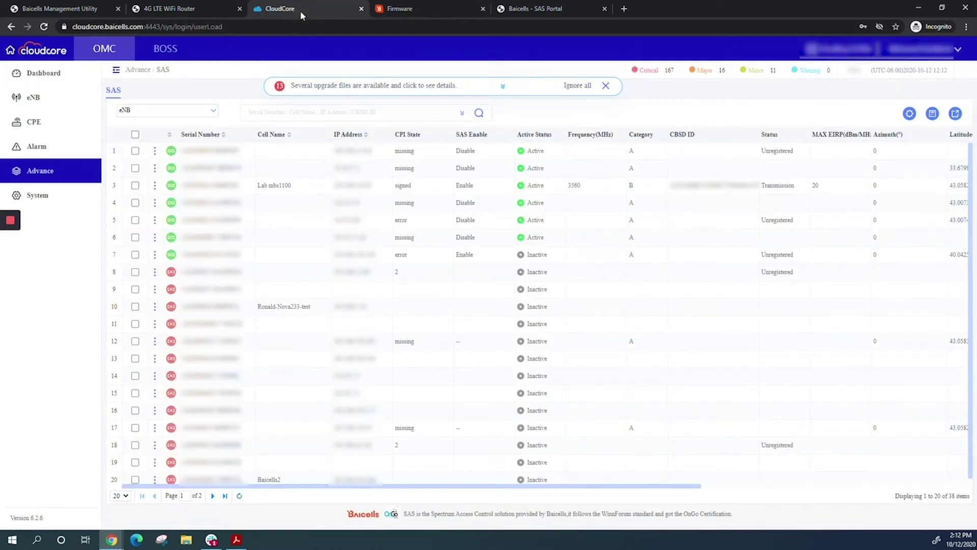
Log in to the eNB Management Utility as admin to see the mBS1100 Basic Info.
click(68, 11)
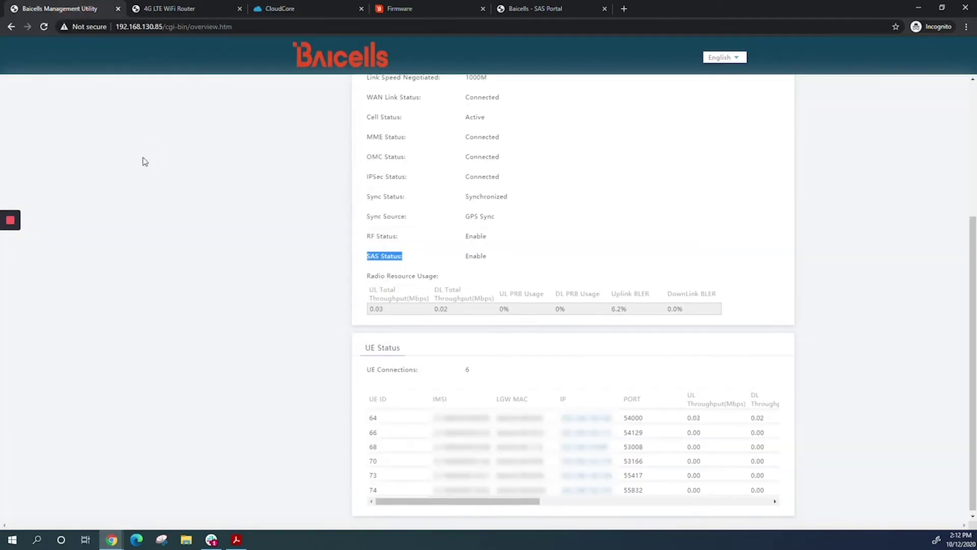
scroll(144, 162, up, 4)
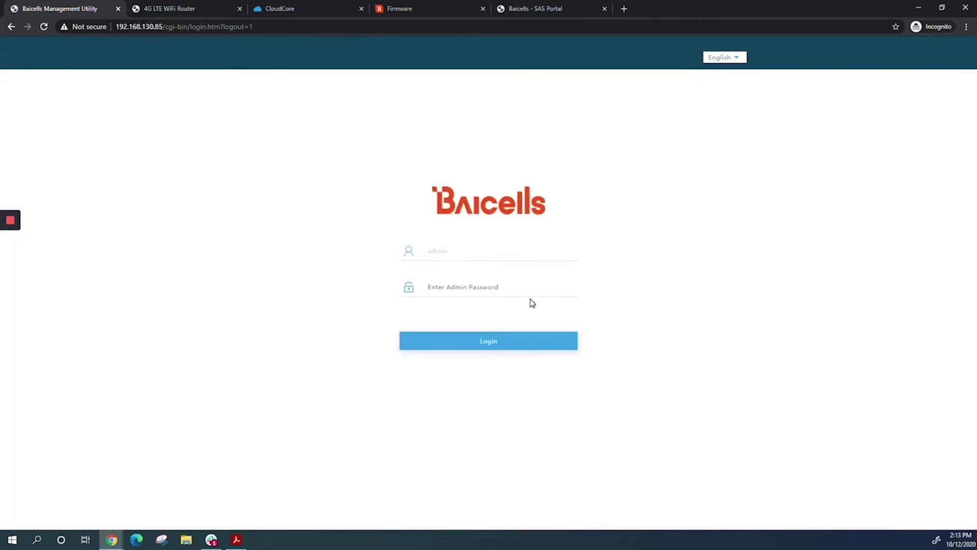
click(527, 288)
text(admin)
key(Return)
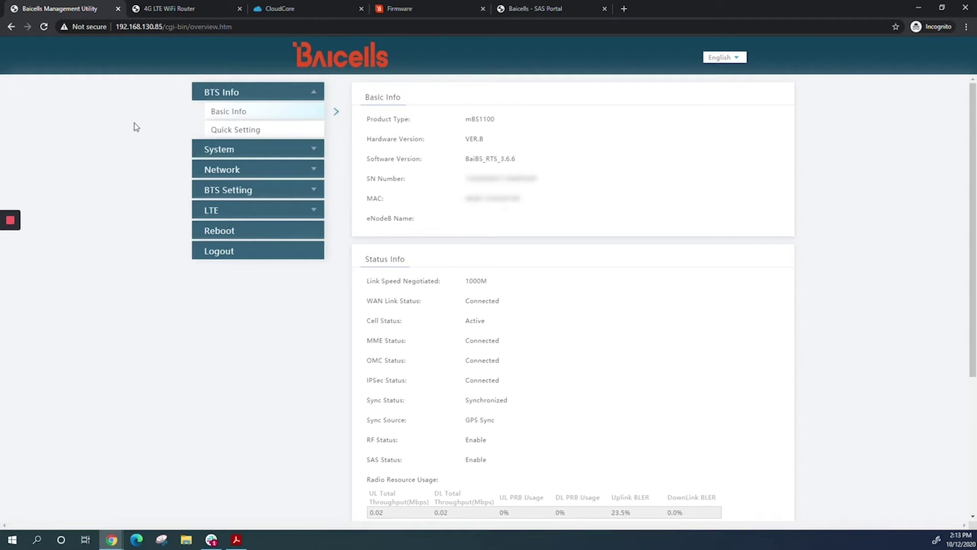
Switch to the CPE web GUI to view the EG7010C_M11 Status Overview.
click(176, 10)
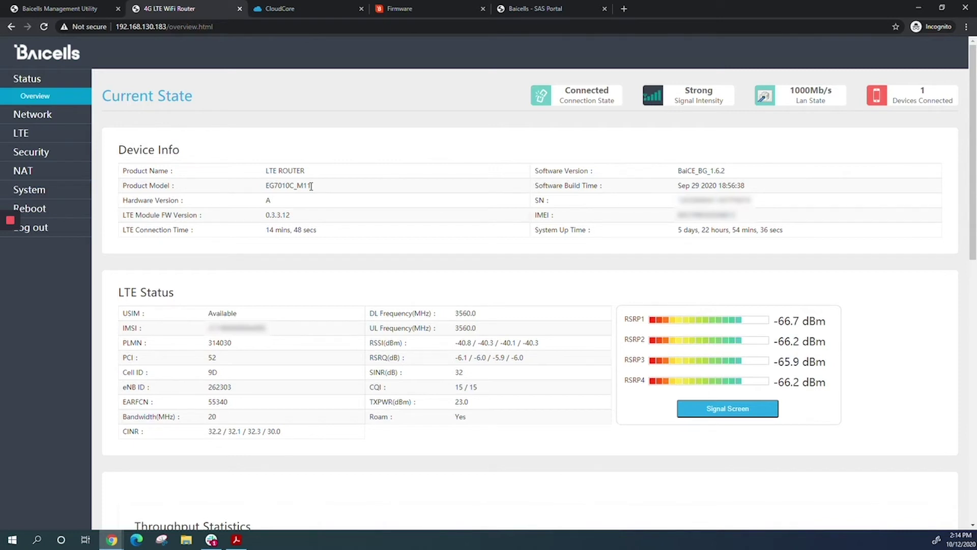
Switch to Google SAS Portal to show the Baicells organization's site map.
click(550, 15)
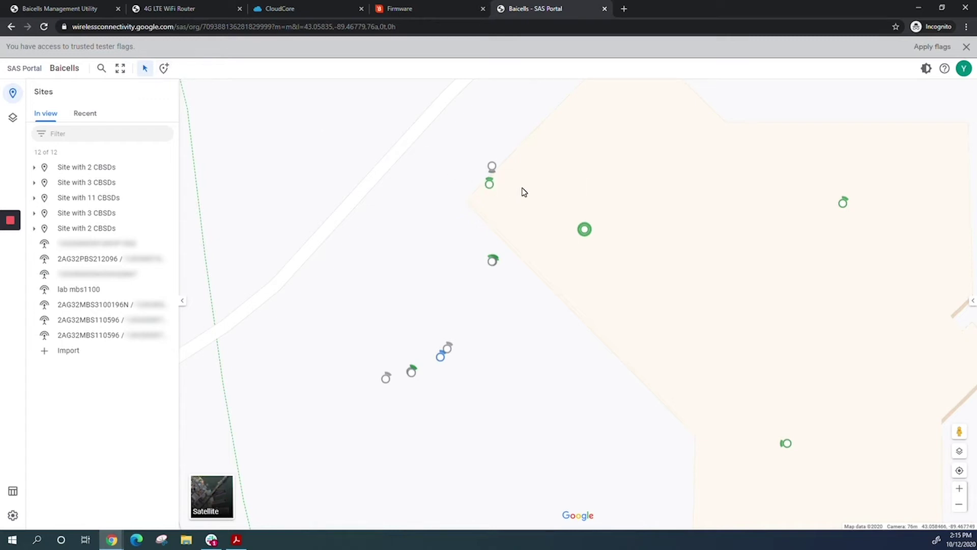
Download cbsd_template.csv from the CBSD CSV import, review it in Excel, and return.
click(68, 351)
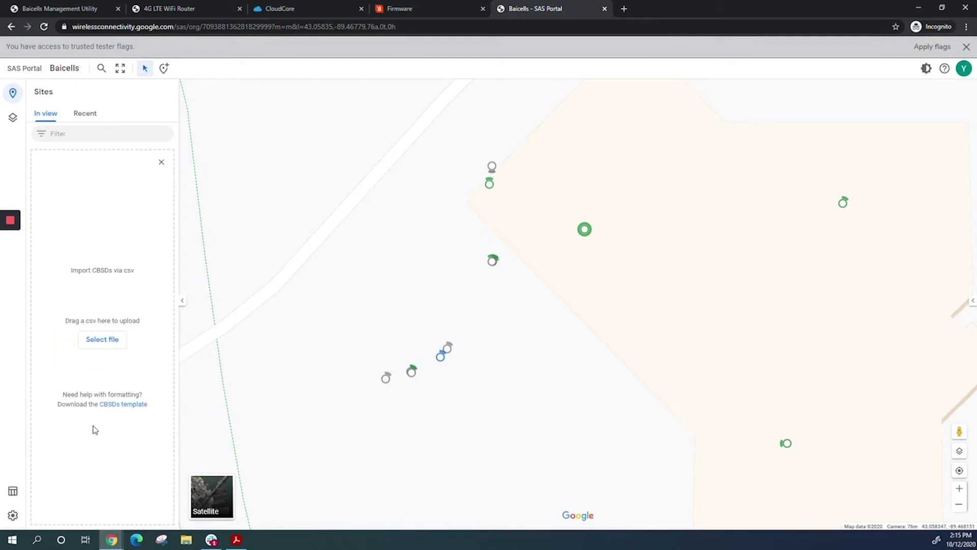
click(124, 406)
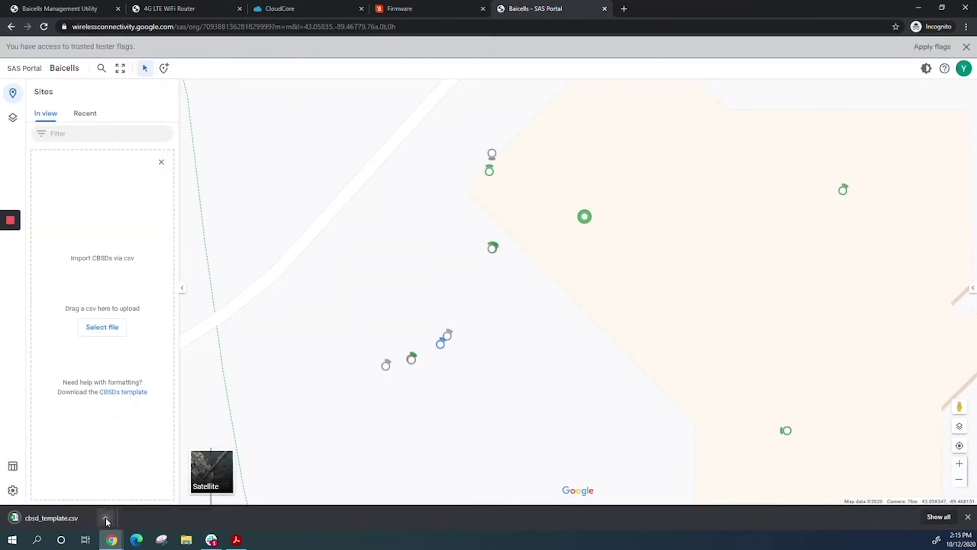
click(105, 517)
click(127, 463)
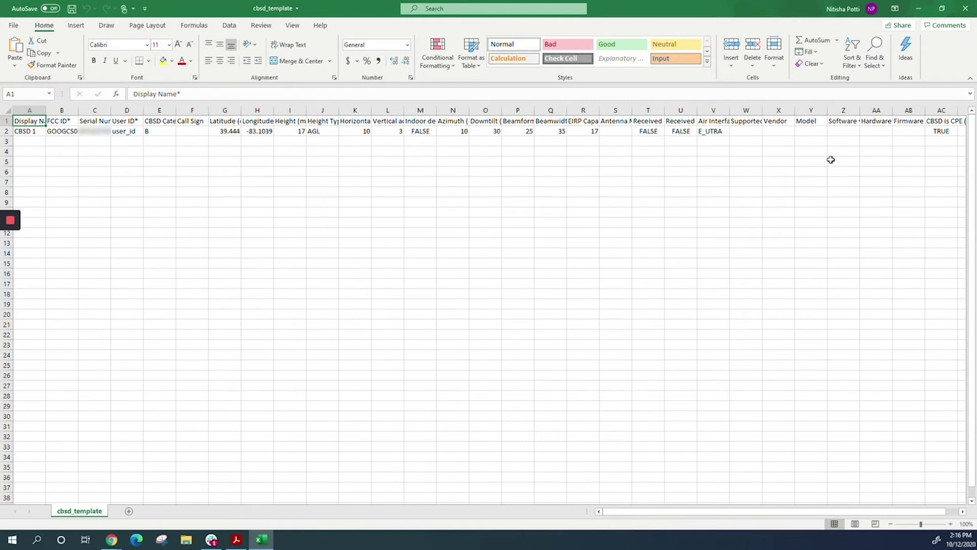
click(919, 10)
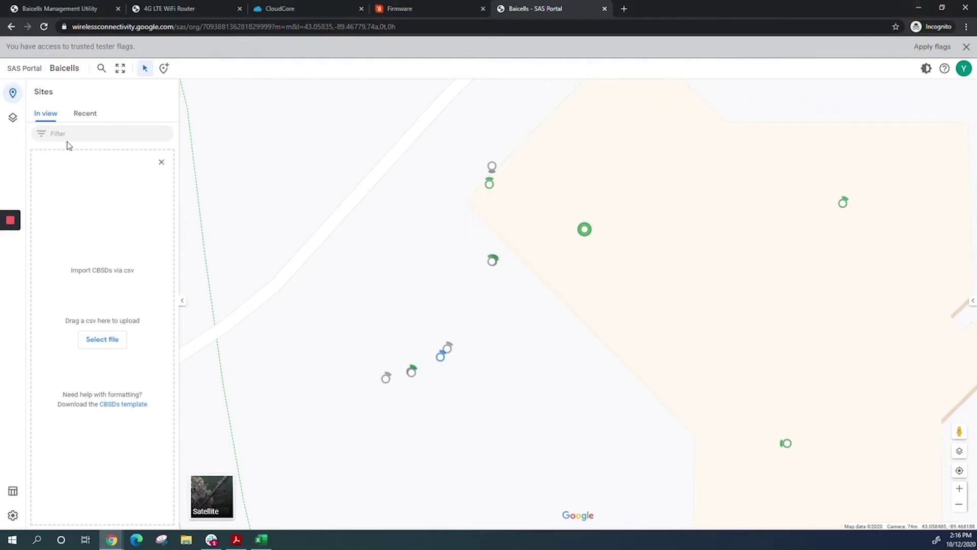
Place a new CBSD beside the existing site and review that site's two CBSD configurations.
click(76, 118)
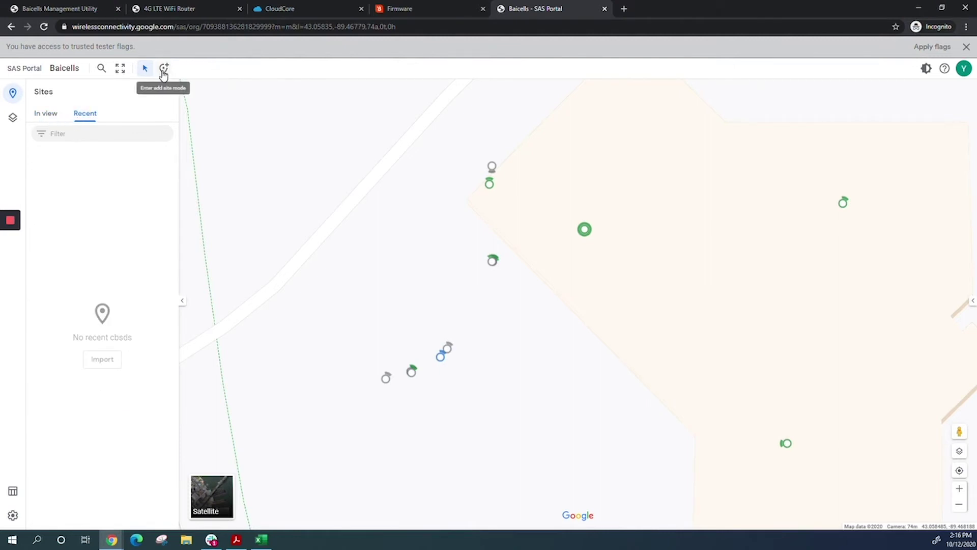
click(164, 71)
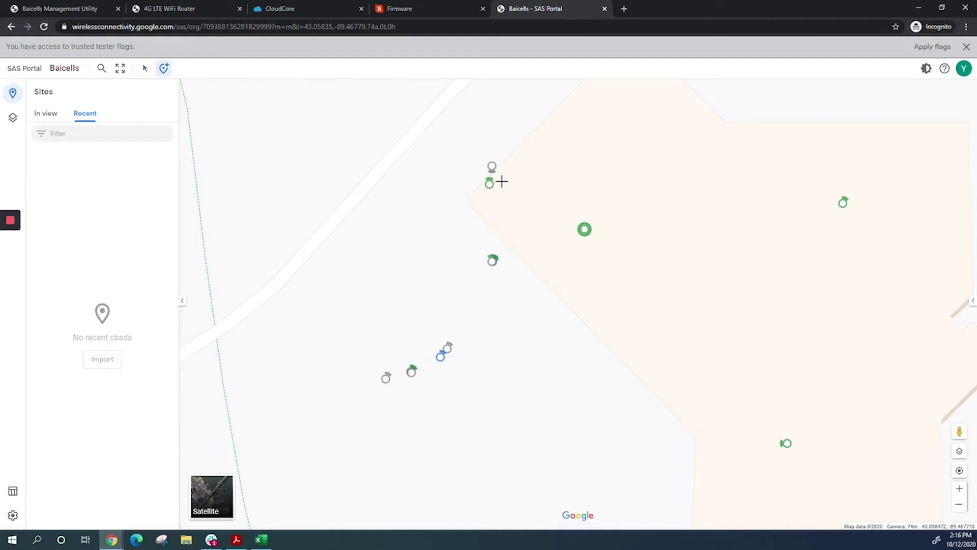
click(503, 181)
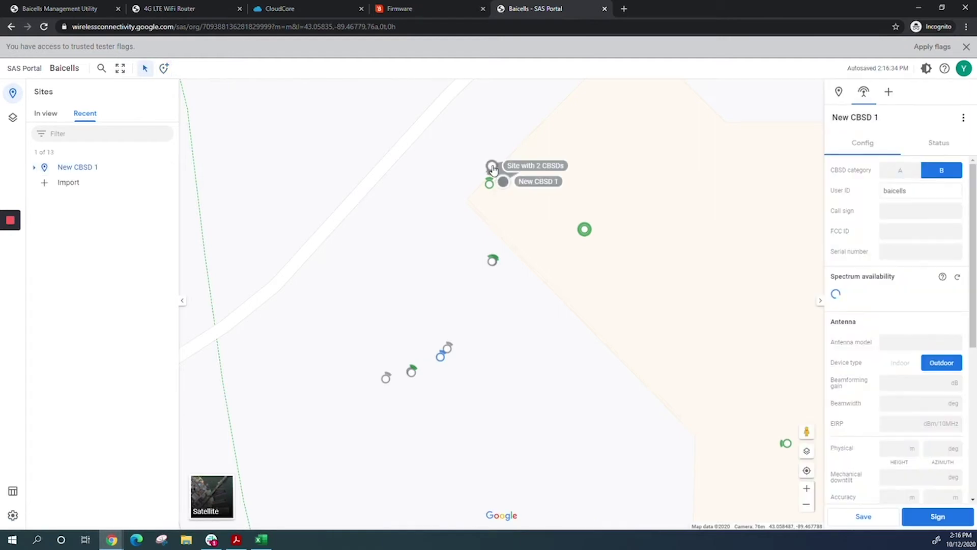
click(493, 167)
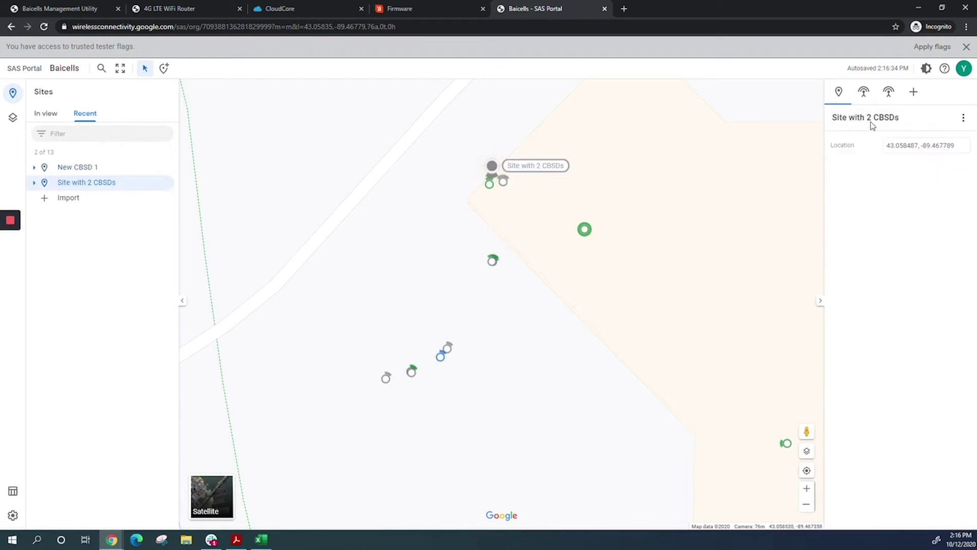
click(865, 97)
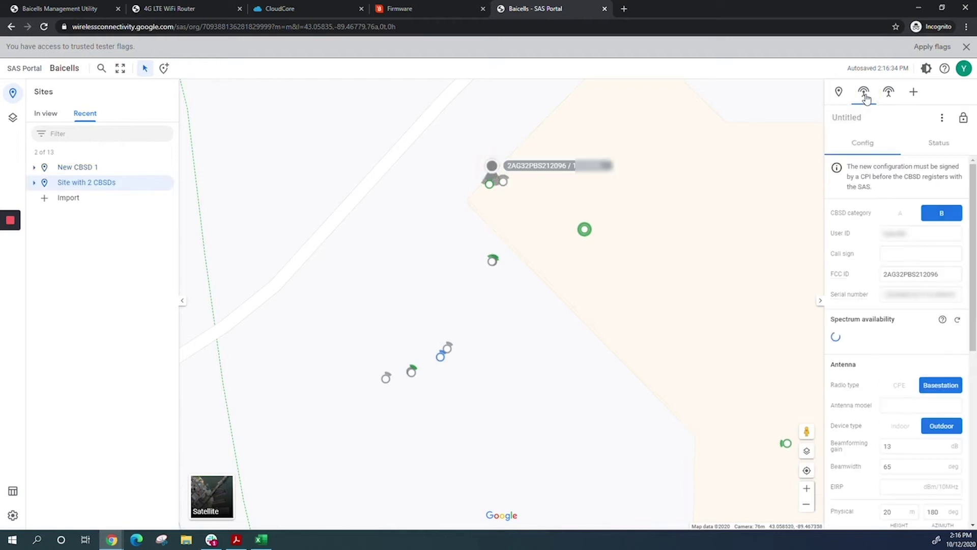
click(886, 97)
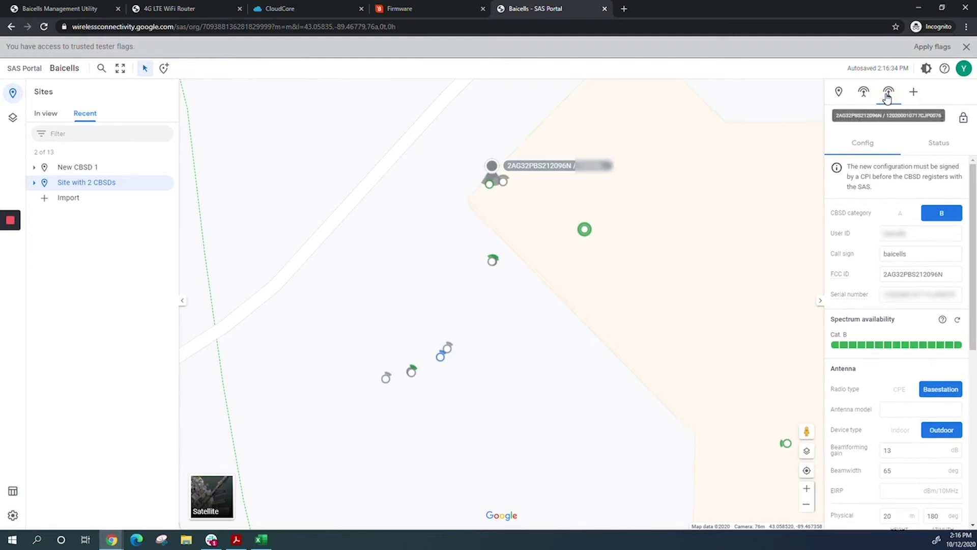
View New CBSD 1's location coordinates, 43.058430, -89.467735.
mouse_move(10, 242)
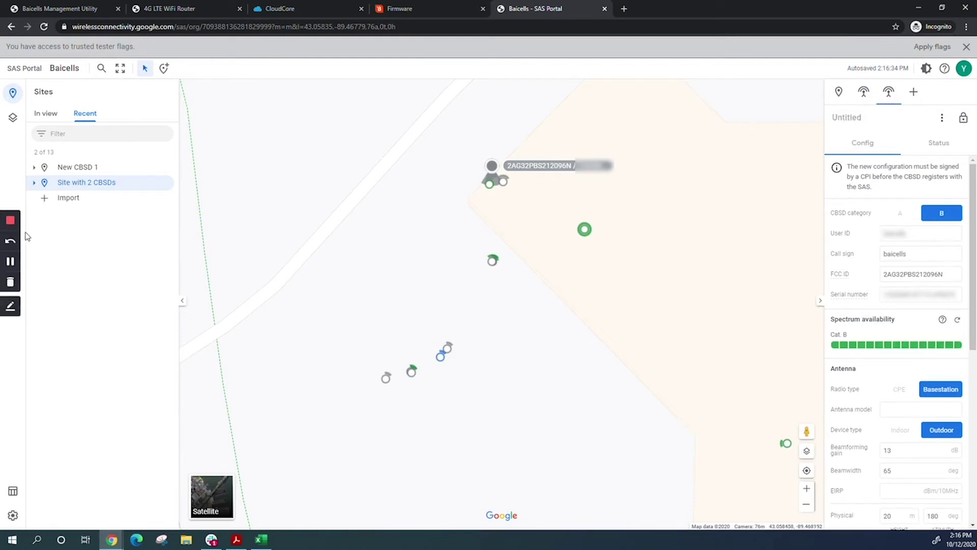
click(10, 261)
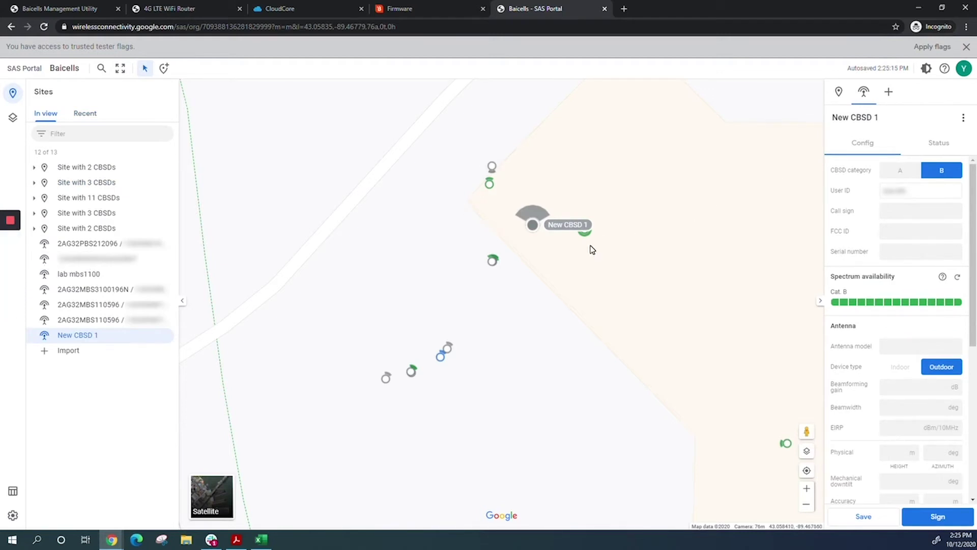
click(839, 93)
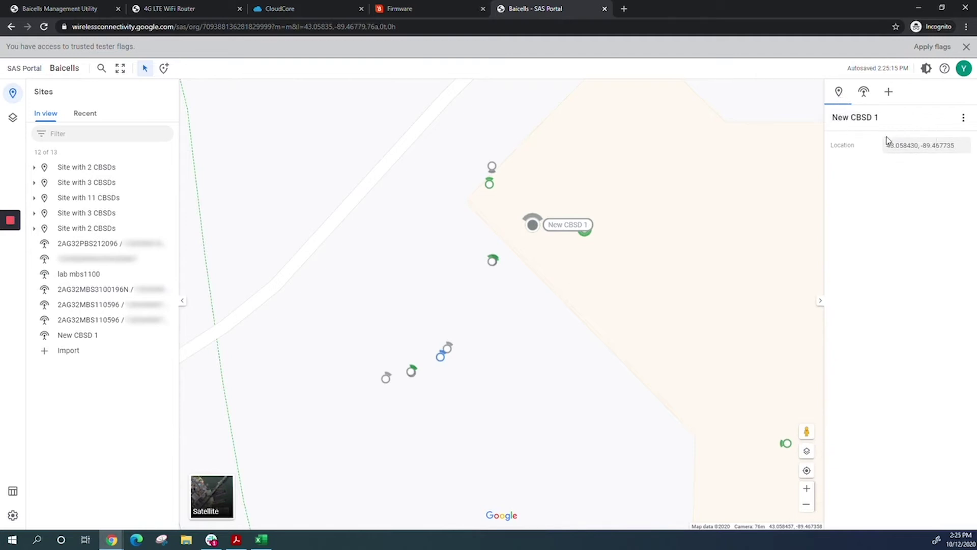
click(865, 94)
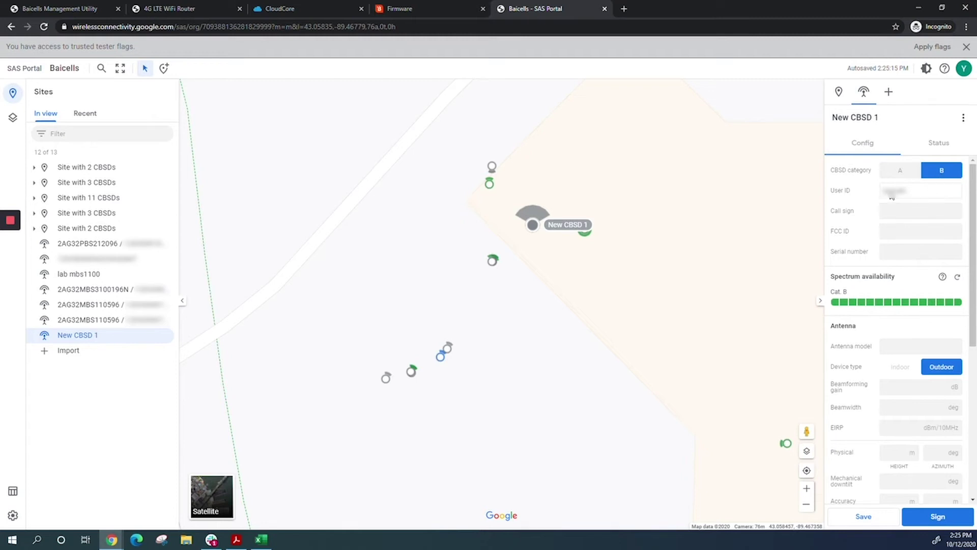
Select the FCC ID field in New CBSD 1's config, then return to the Baicells website.
click(901, 234)
mouse_move(237, 539)
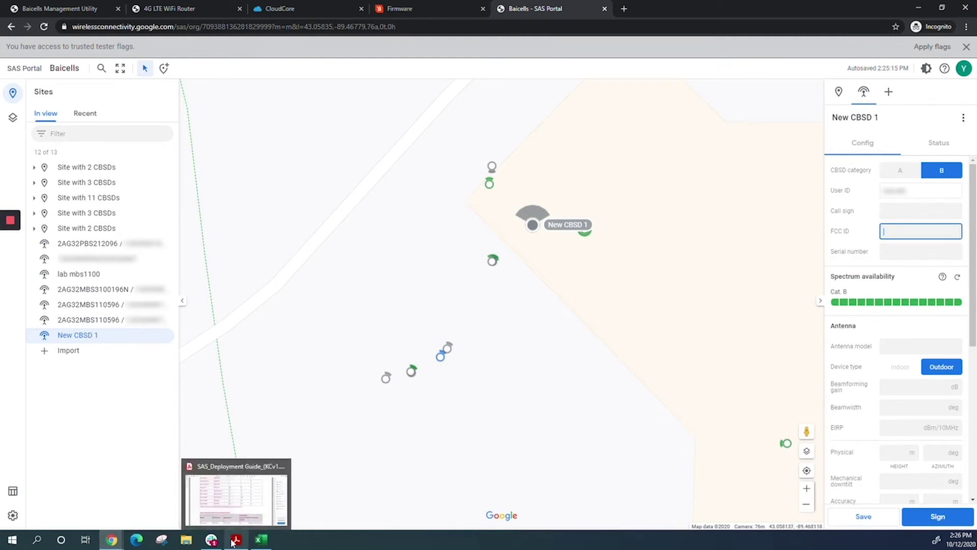
click(421, 12)
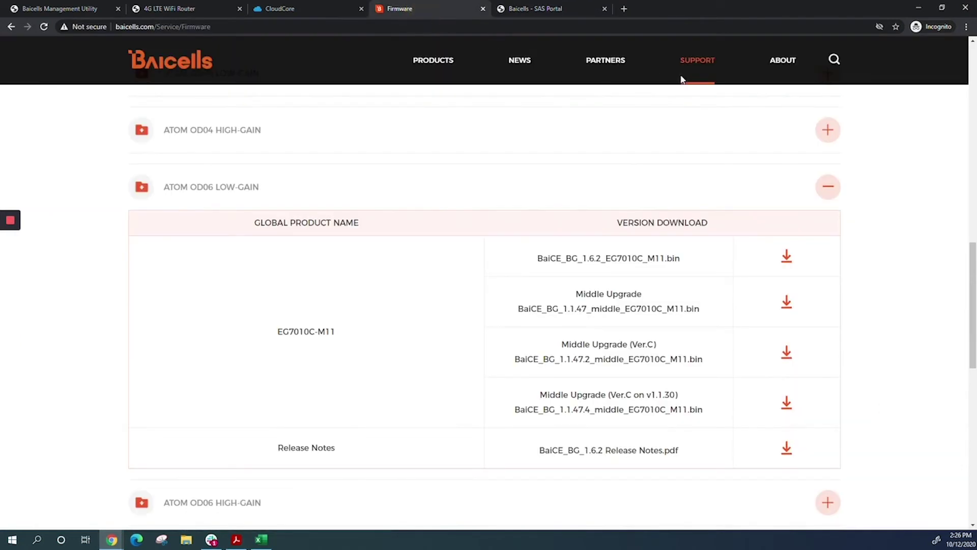
Open Support > Product Registration, then bring up the SAS Deployment Guide's CBSD product table.
mouse_move(696, 76)
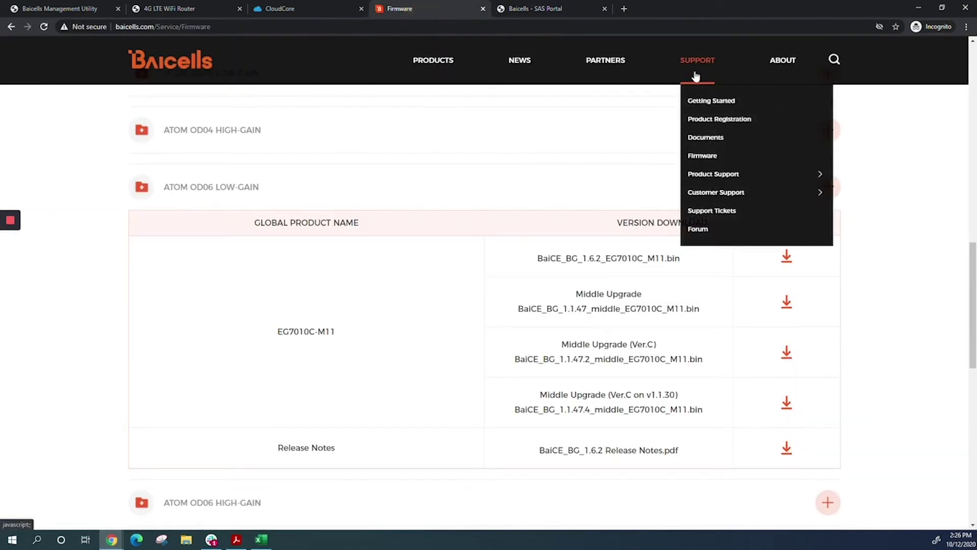
click(707, 127)
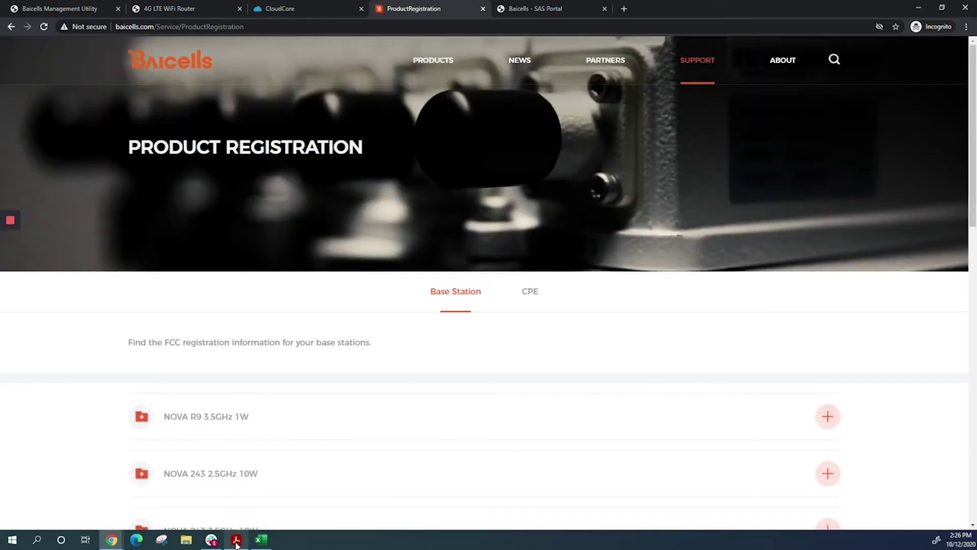
mouse_move(237, 544)
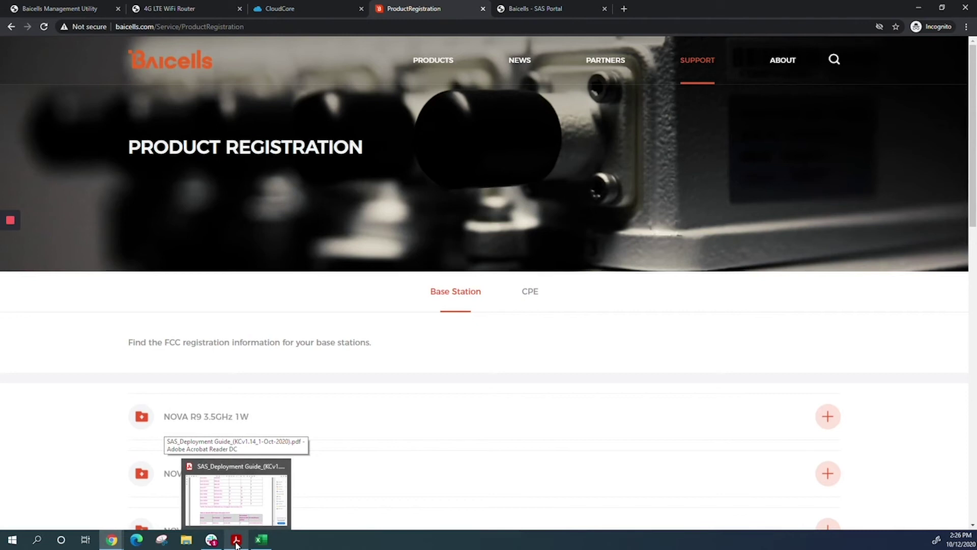
click(237, 544)
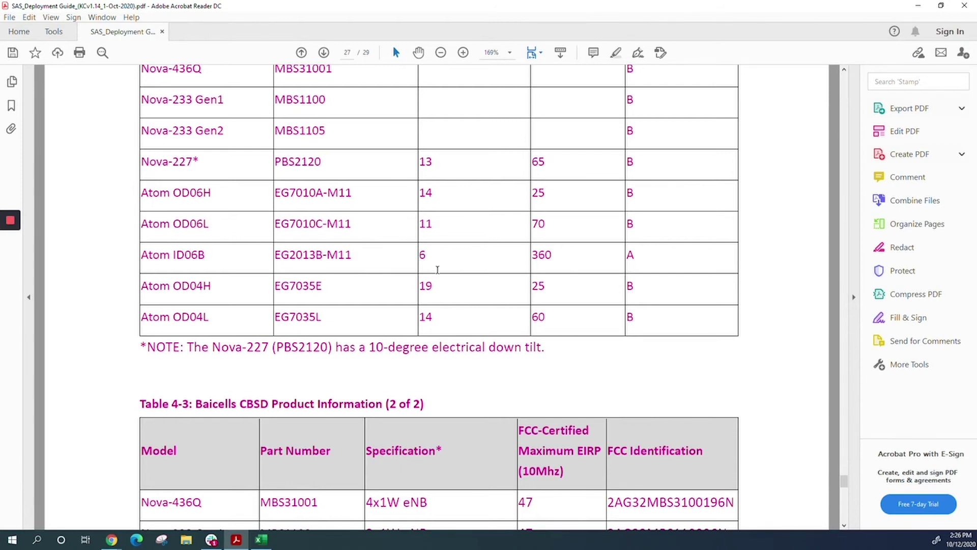
Select Atom OD06L's FCC ID 2AG32EG7010CM11N in Table 4-3, then go back to the New CBSD 1 form.
scroll(438, 270, down, 7)
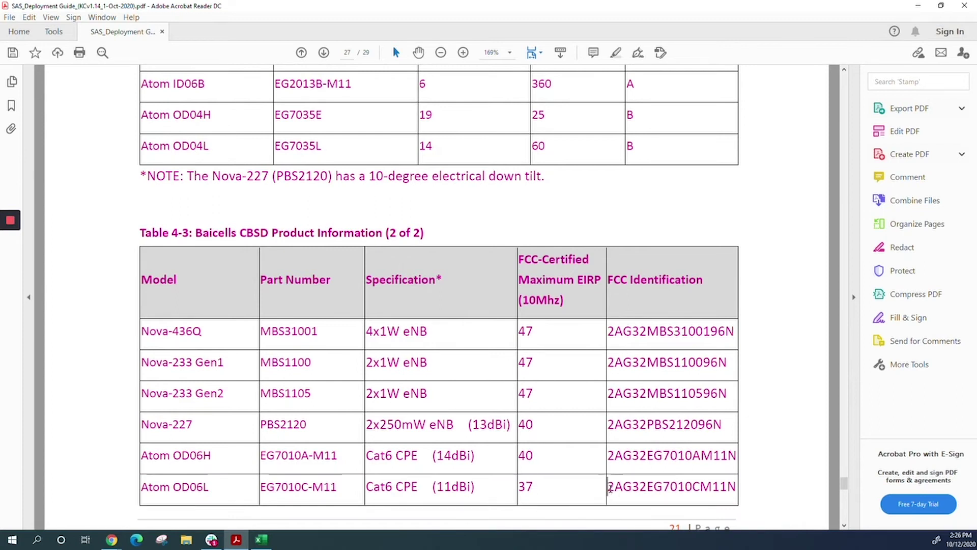
drag(609, 488, 738, 488)
key(ctrl+c)
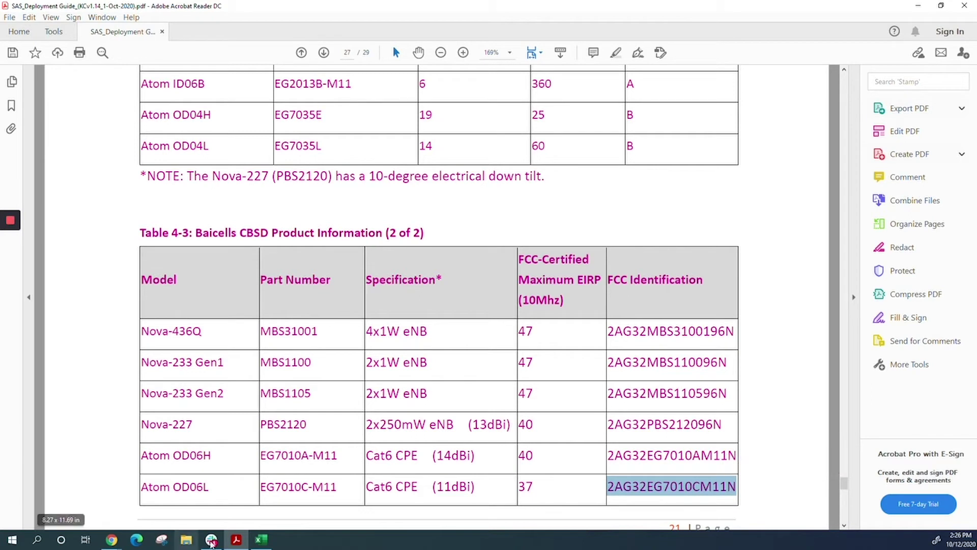
mouse_move(113, 544)
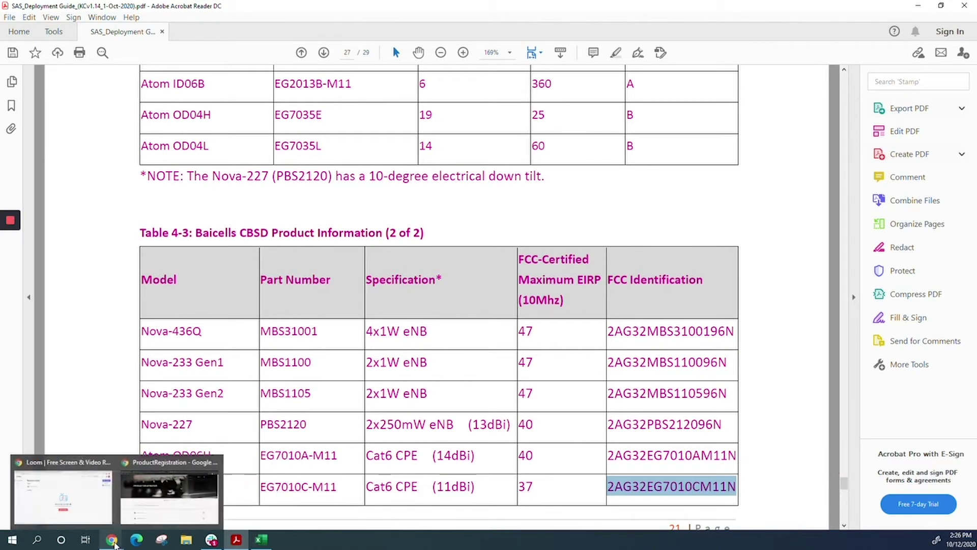
click(155, 504)
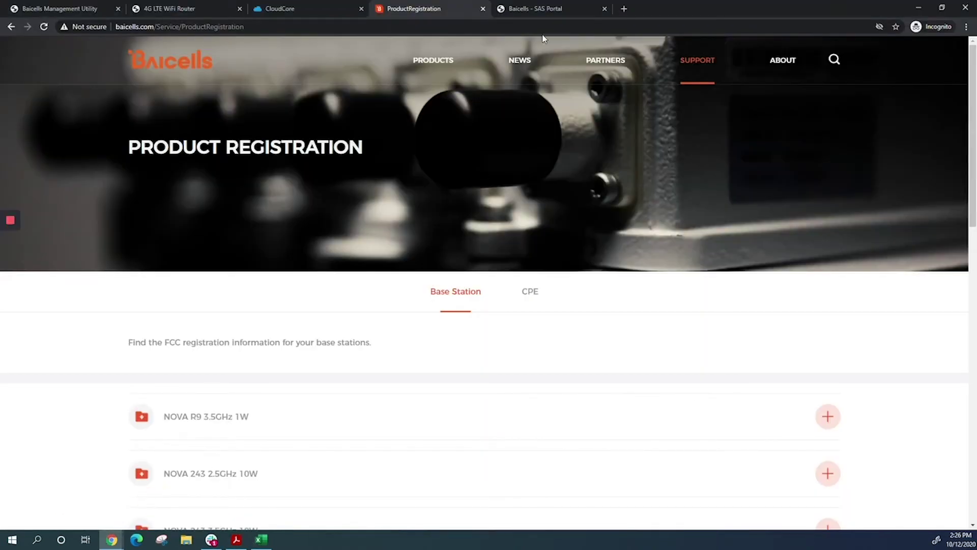
click(548, 10)
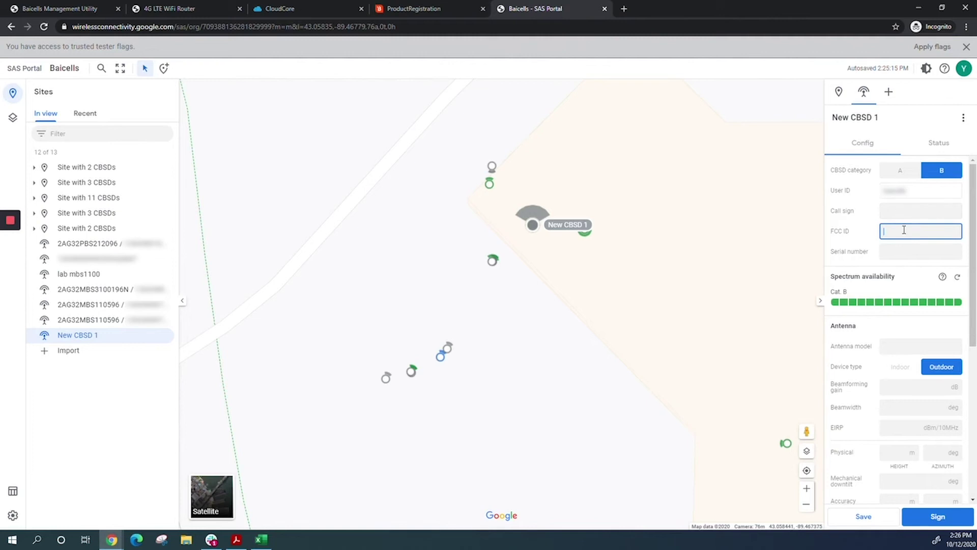
Paste FCC ID 2AG32EG7010CM11N, then copy the router's serial number into New CBSD 1's Serial number.
key(ctrl+v)
click(179, 5)
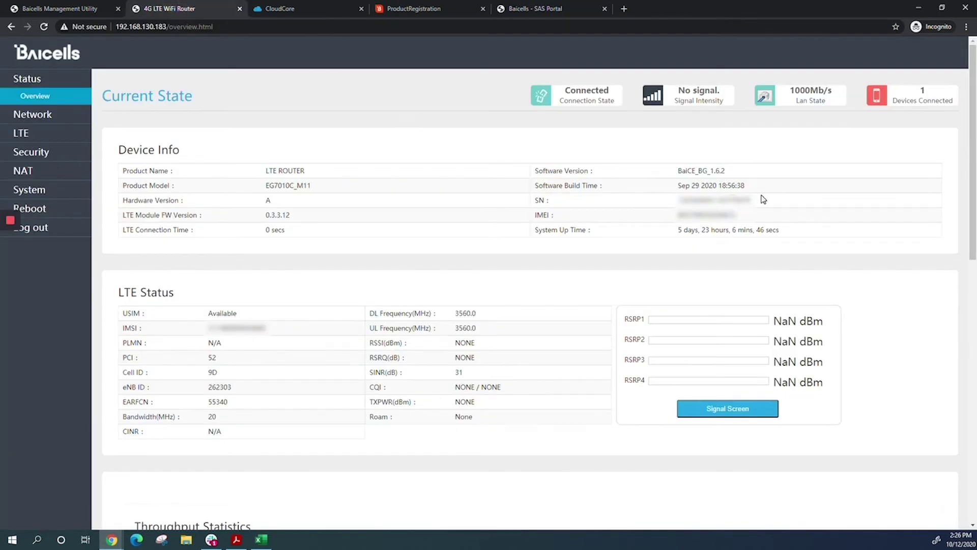
drag(756, 199, 671, 205)
key(ctrl+c)
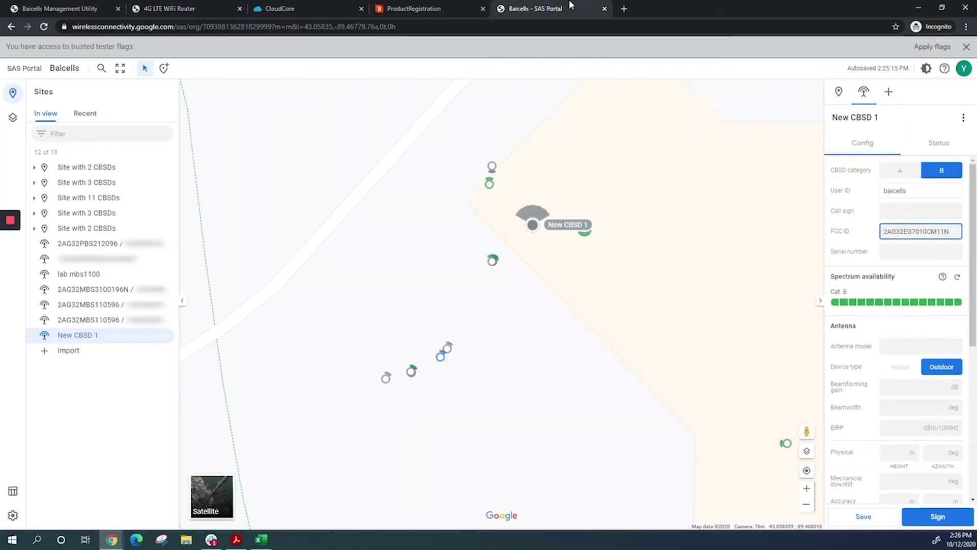
click(535, 8)
click(902, 252)
key(ctrl+v)
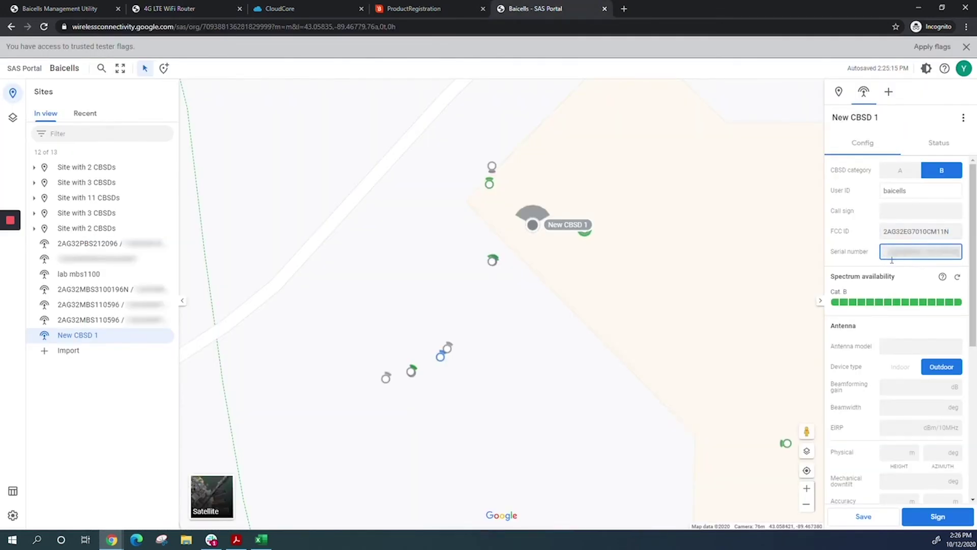
scroll(851, 301, down, 3)
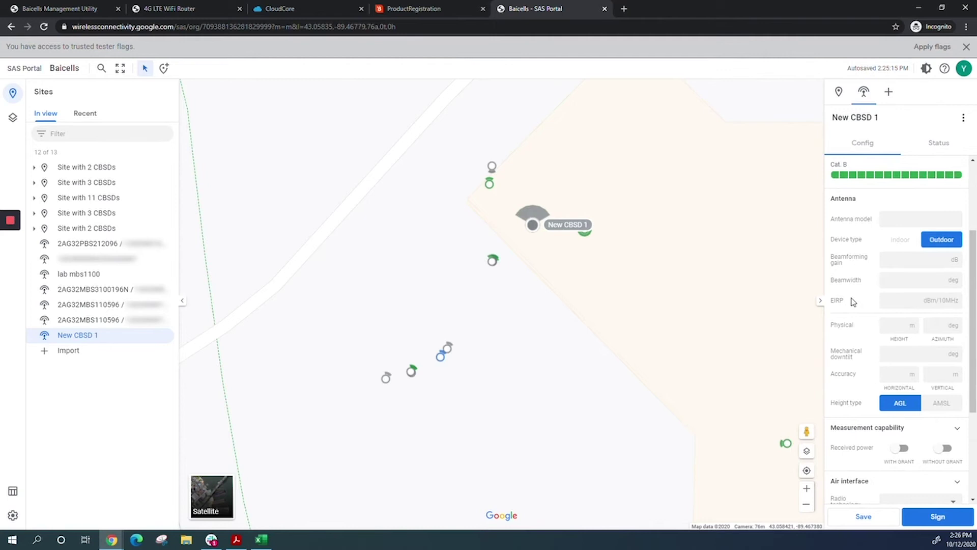
click(897, 261)
click(236, 539)
Read Atom OD06L's gain 11 and beamwidth 70 from Table 4-2, then return to the SAS Portal.
scroll(509, 395, up, 4)
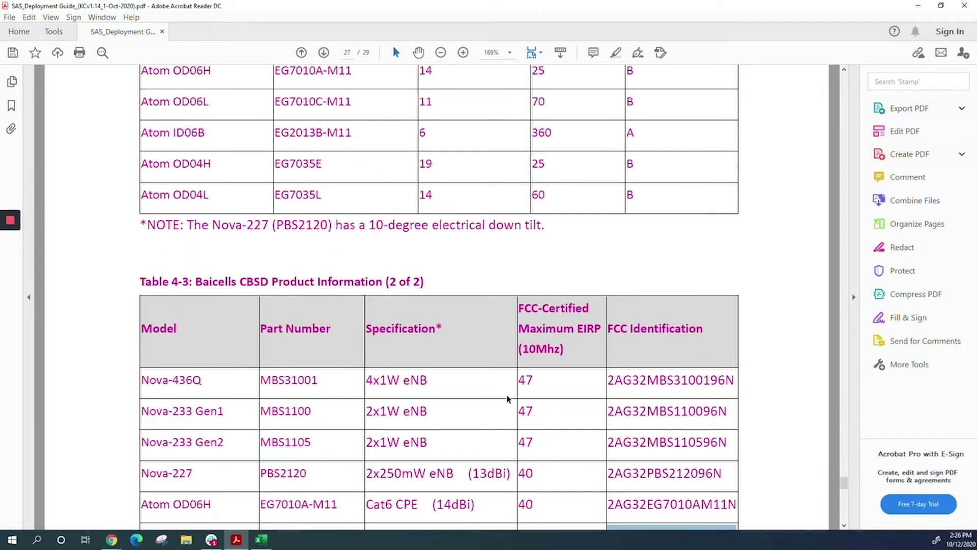
scroll(509, 395, up, 2)
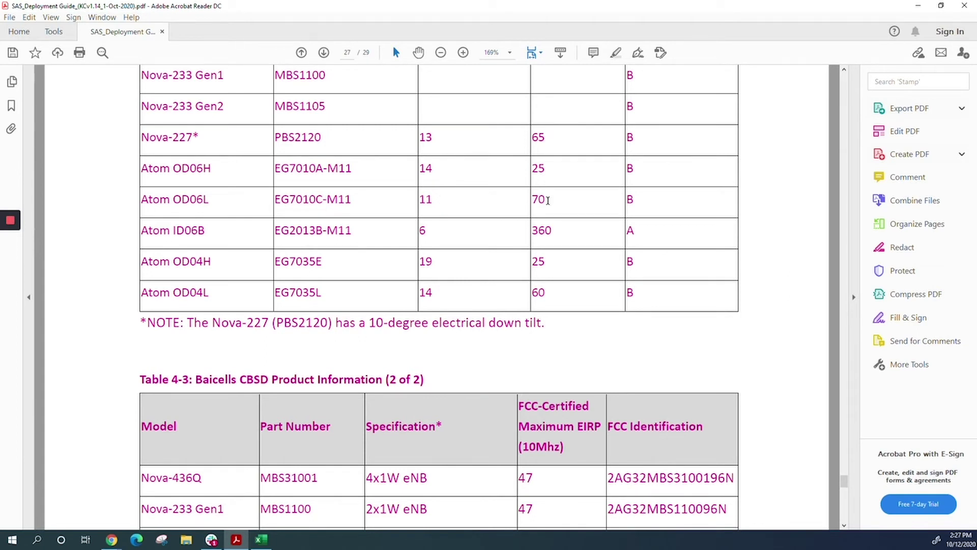
key(alt+Tab)
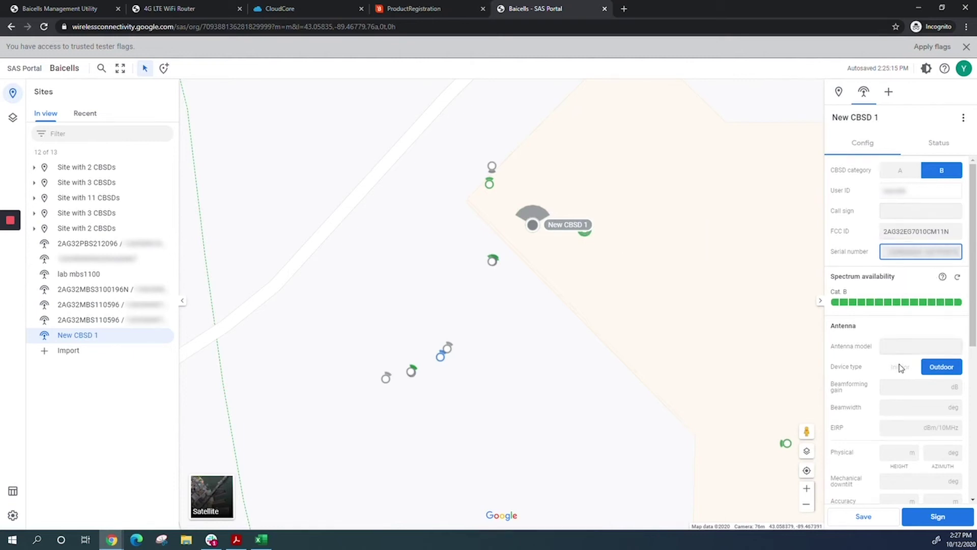
Enter beamforming gain 11 and beamwidth 70 in New CBSD 1's configuration.
scroll(901, 370, down, 1)
click(894, 336)
text(1)
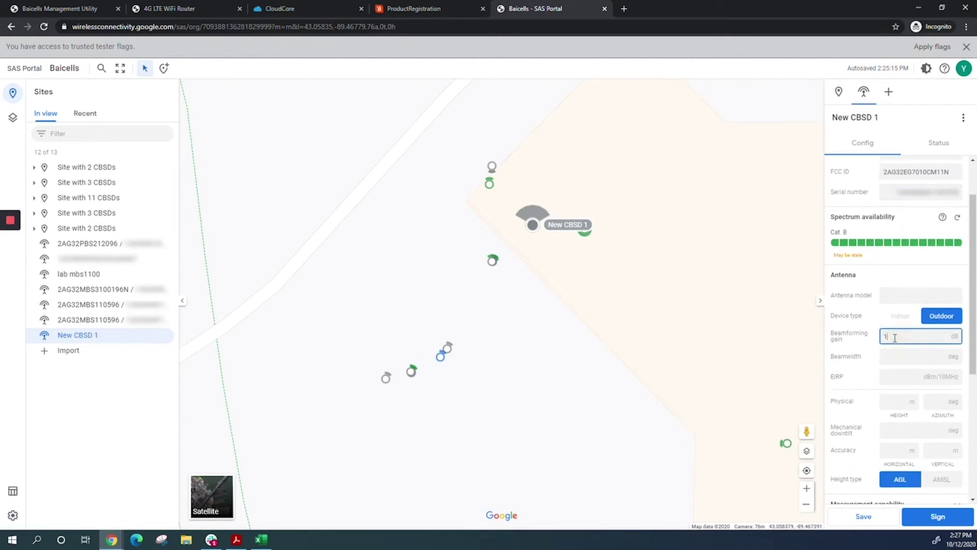
text(1)
click(895, 356)
text(70)
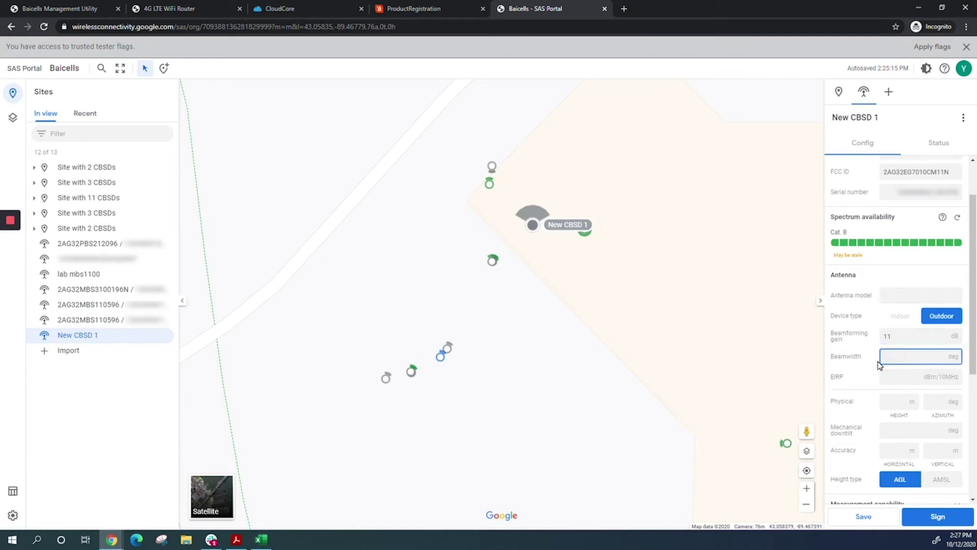
scroll(878, 365, down, 2)
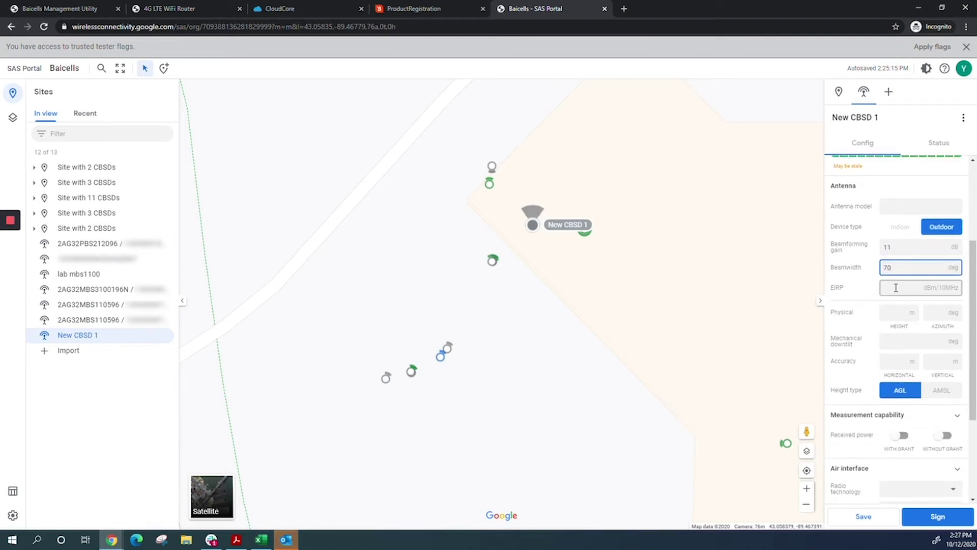
key(alt+Tab)
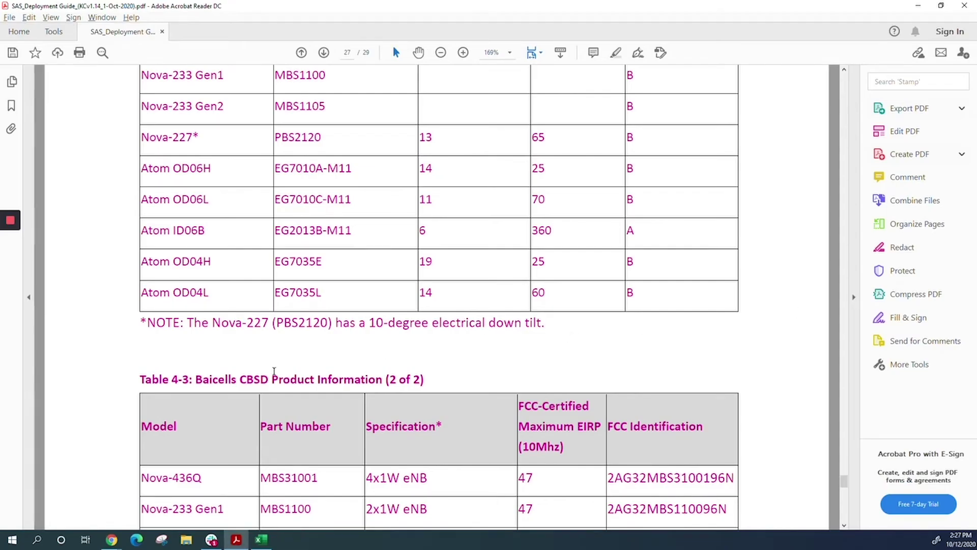
Scroll Table 4-3 to Atom OD06L's maximum EIRP of 37, then return to the SAS Portal.
scroll(312, 370, down, 2)
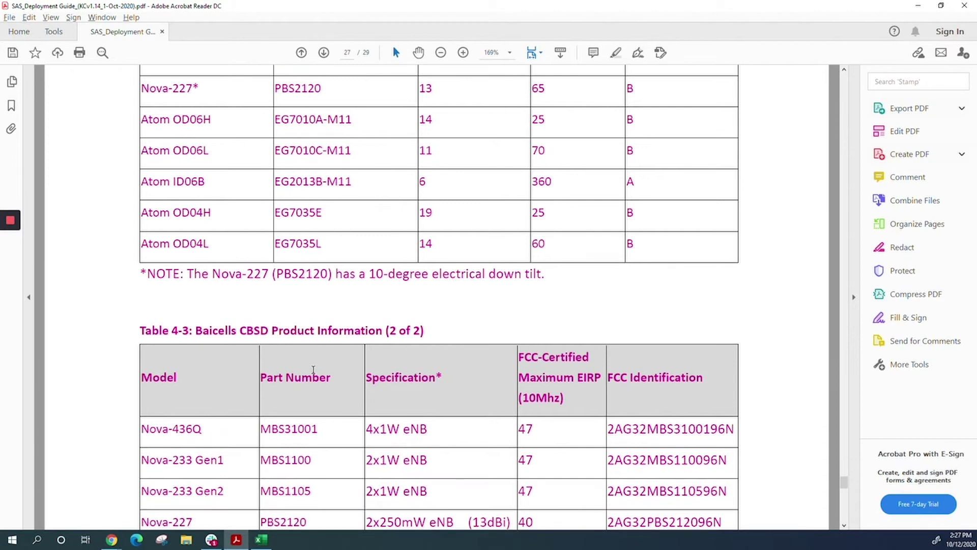
scroll(313, 369, down, 4)
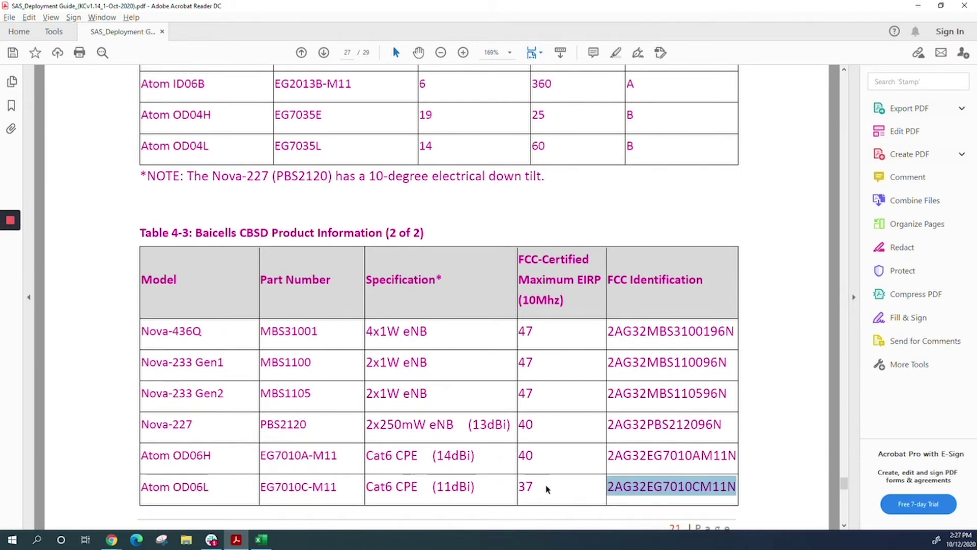
key(alt+Tab)
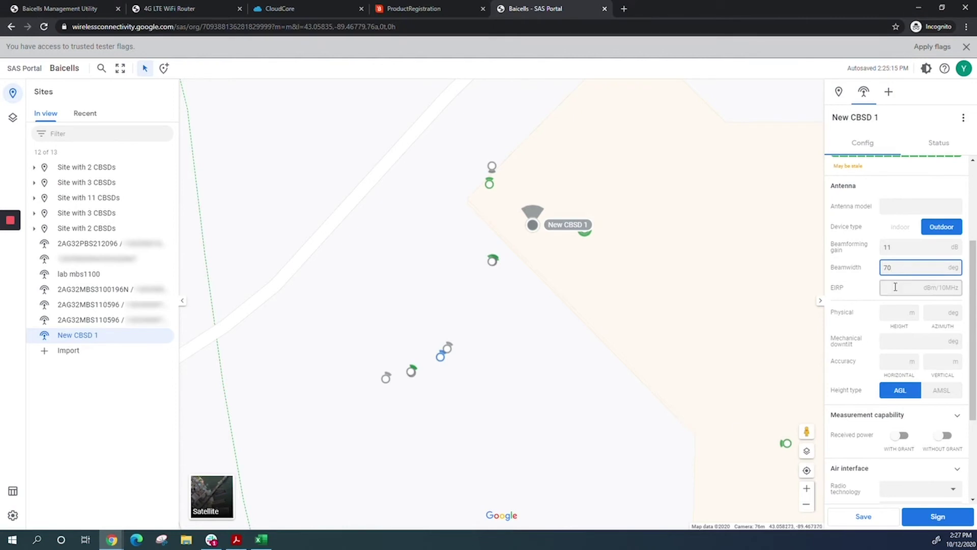
Enter EIRP 37, antenna height 5 m, azimuth 90° and mechanical downtilt -2°.
click(896, 286)
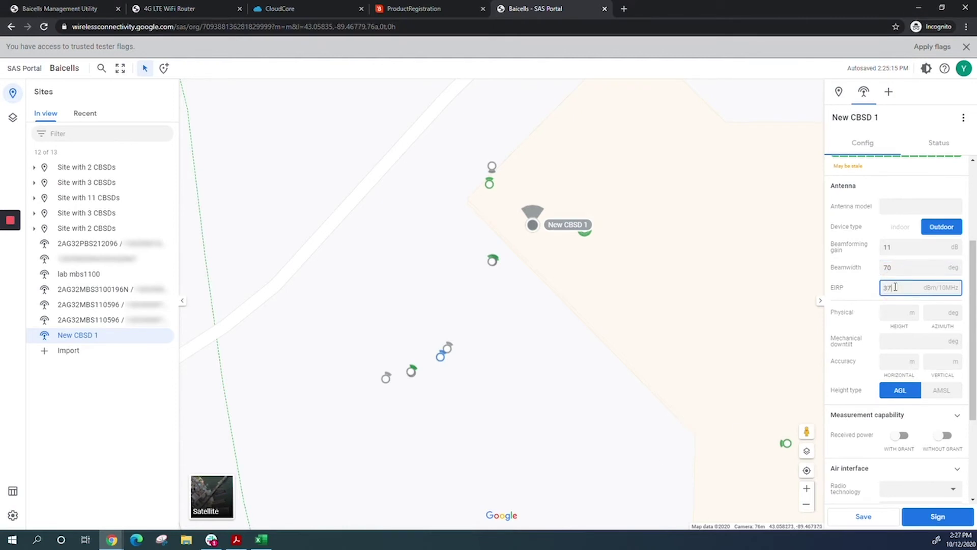
scroll(849, 331, down, 2)
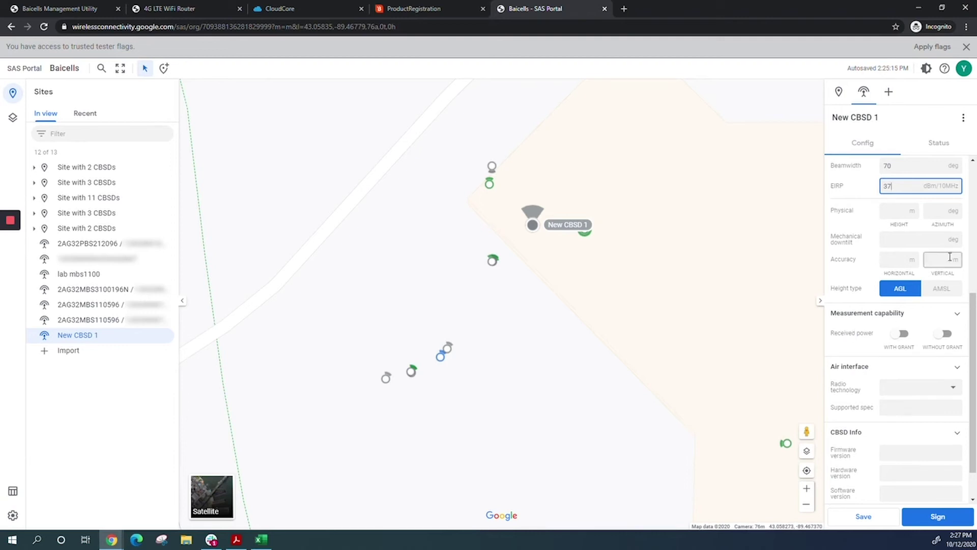
click(891, 213)
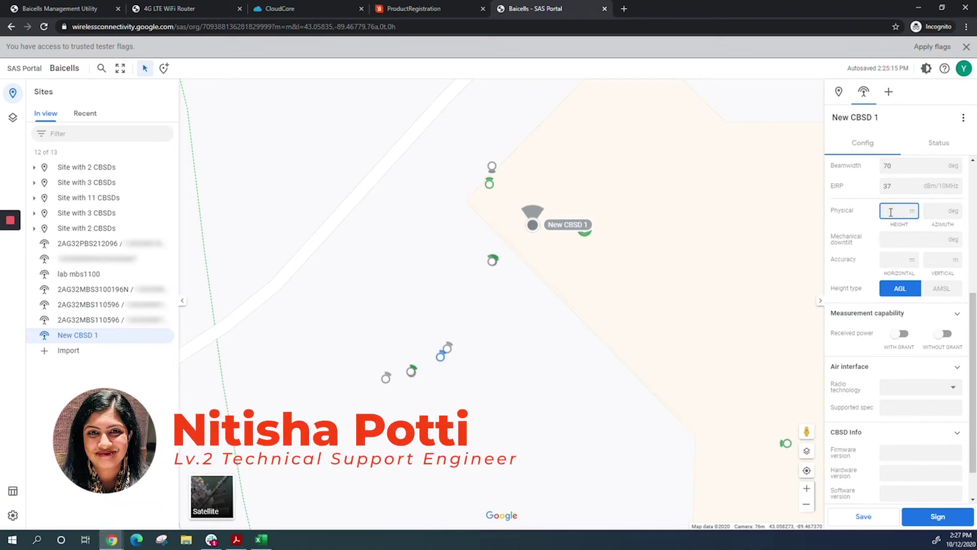
text(5)
click(935, 210)
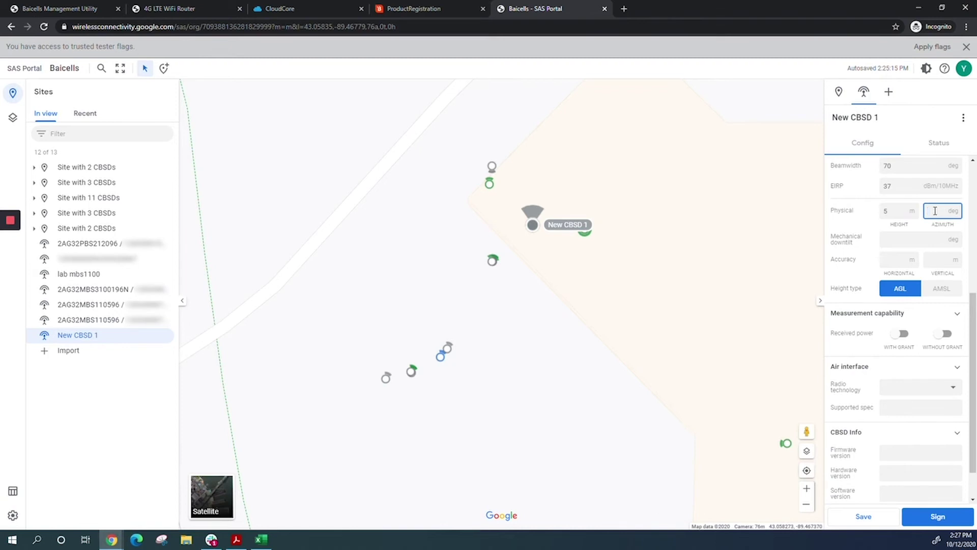
text(90)
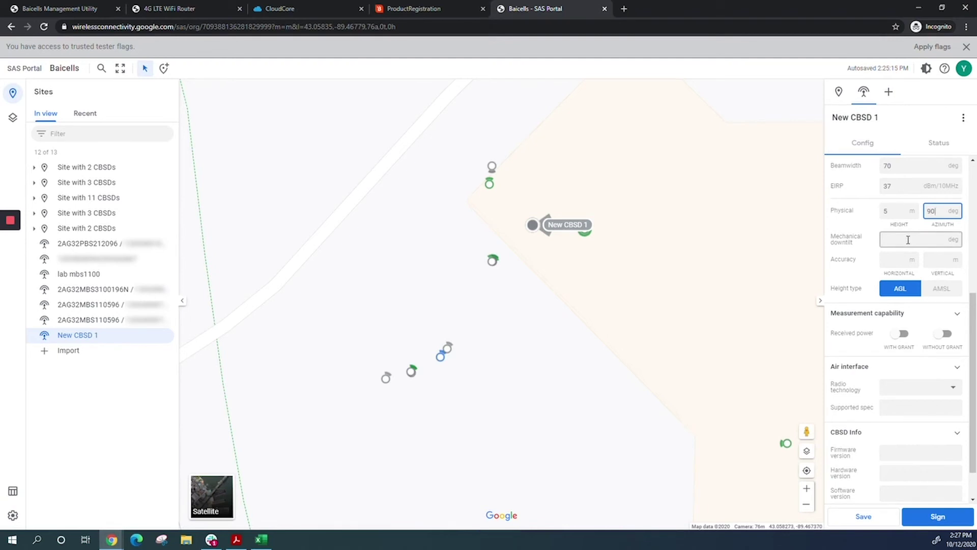
click(908, 240)
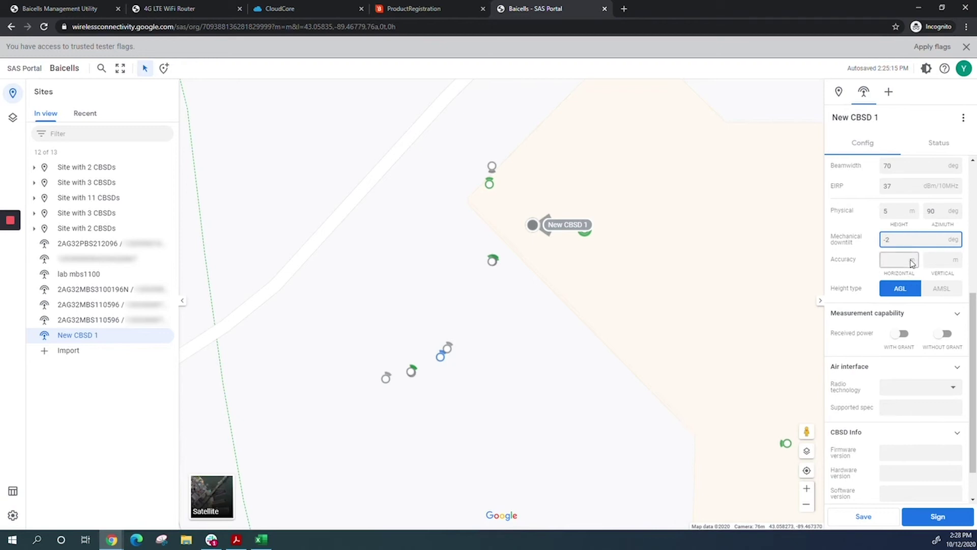
Choose E_UTRA radio technology, fill the supported spec, and sign New CBSD 1's configuration.
scroll(942, 294, down, 1)
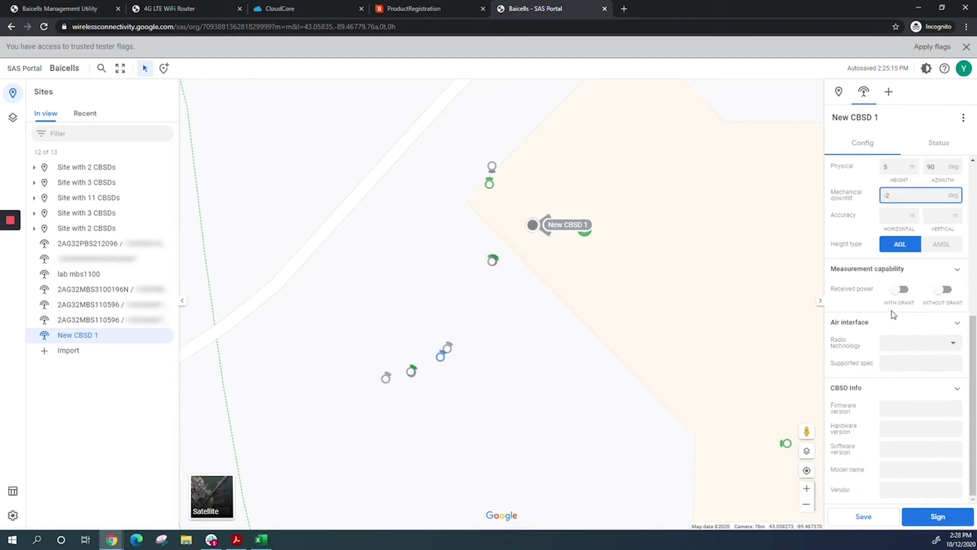
click(902, 351)
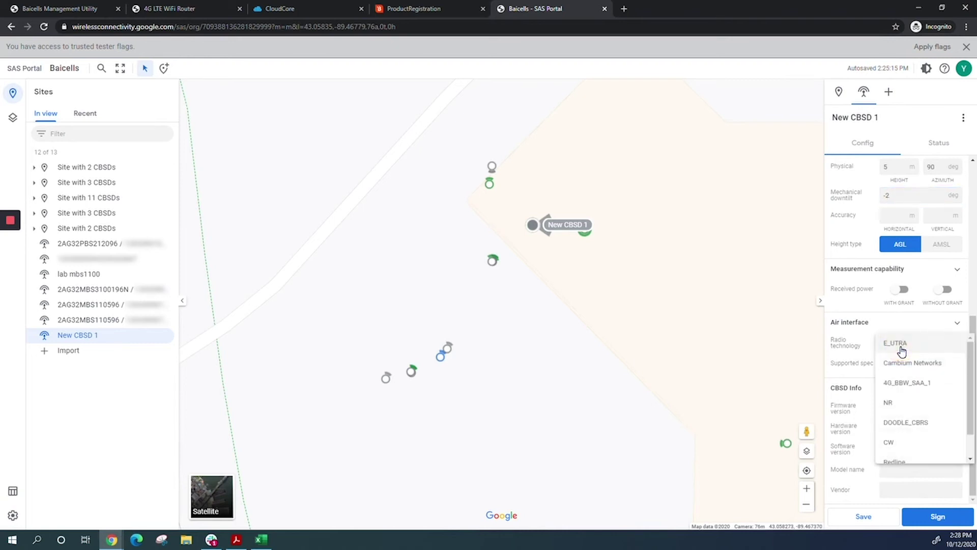
click(903, 349)
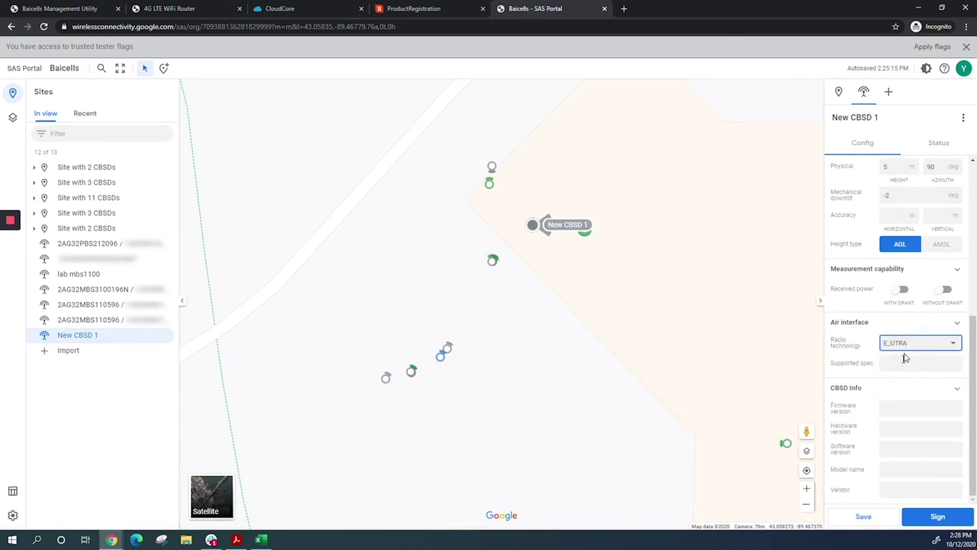
click(920, 363)
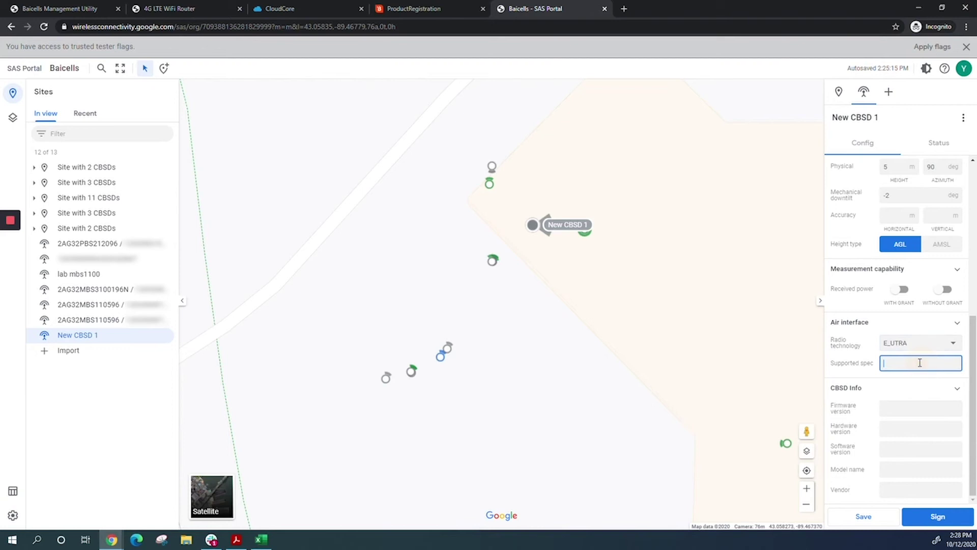
text(LTE)
scroll(910, 451, up, 6)
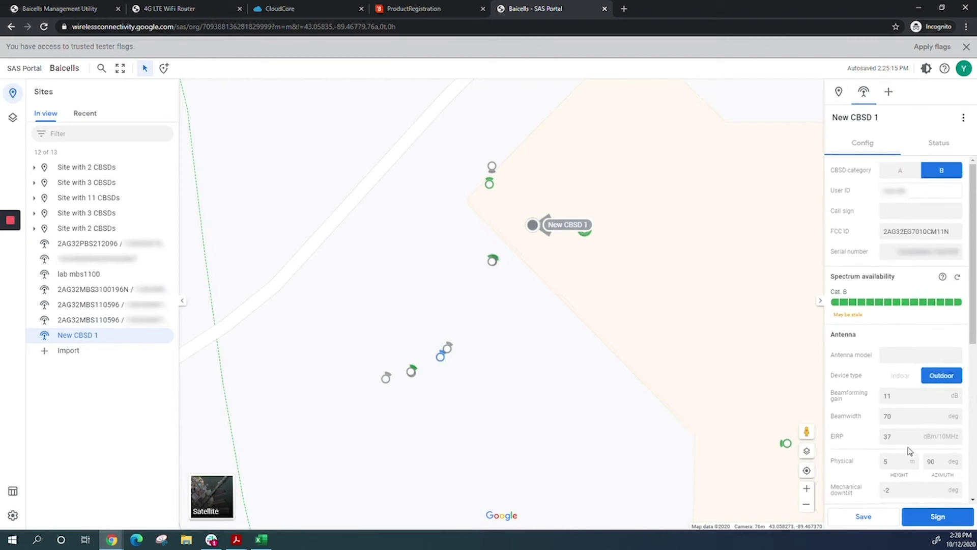
click(898, 253)
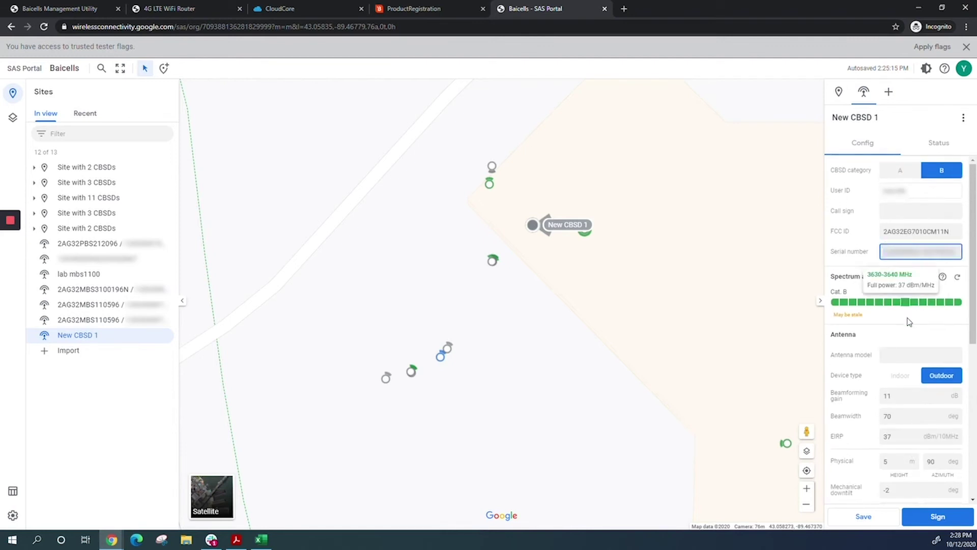
click(941, 518)
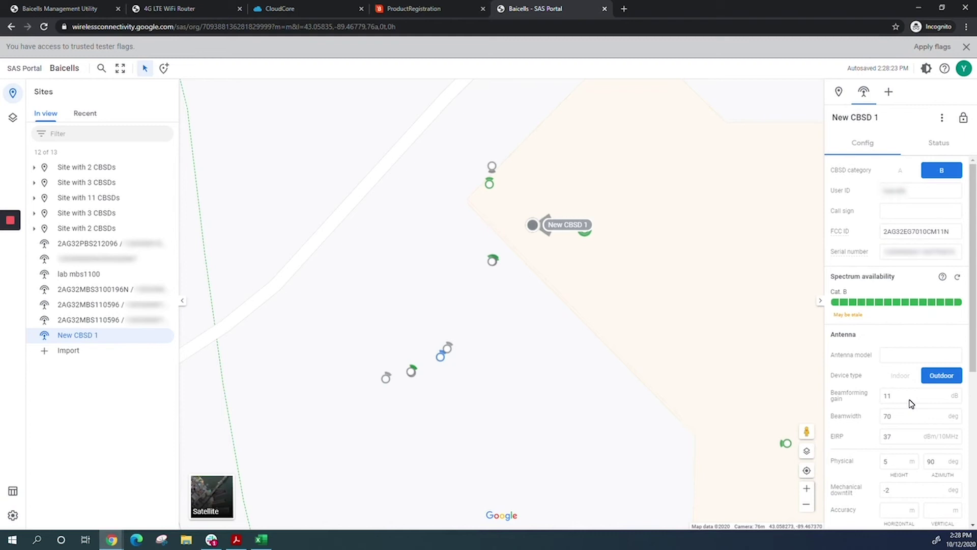
click(189, 11)
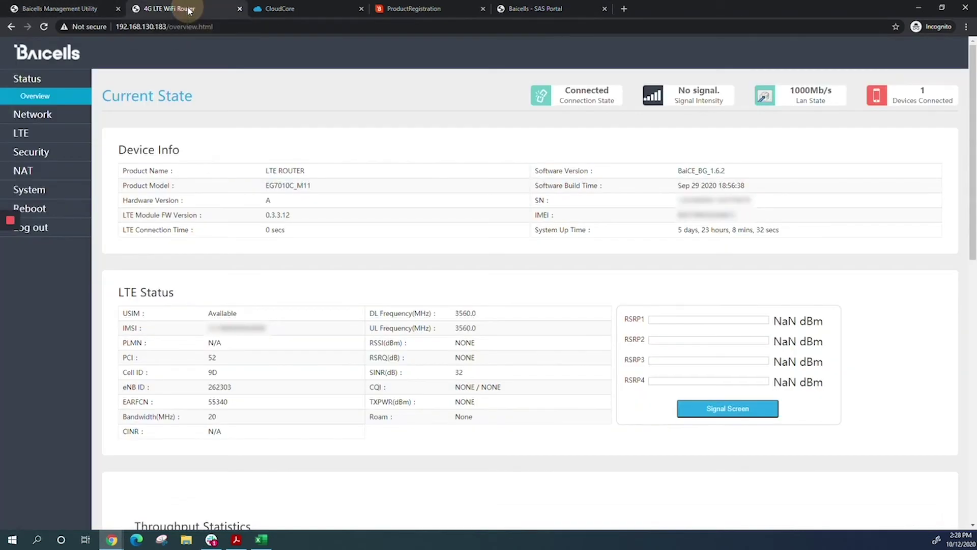
Tick SAS Enable under the router's System > SAS settings and apply it.
click(38, 194)
click(47, 377)
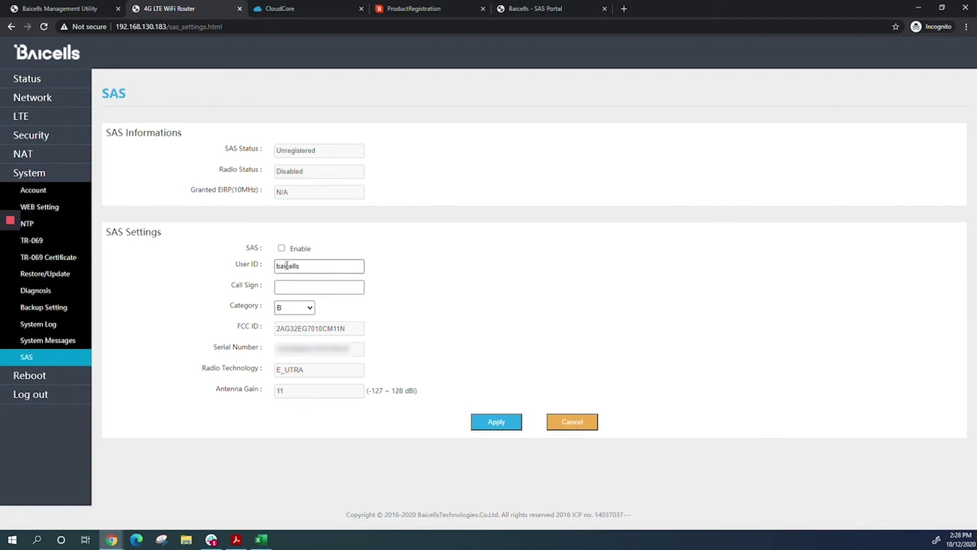
click(281, 248)
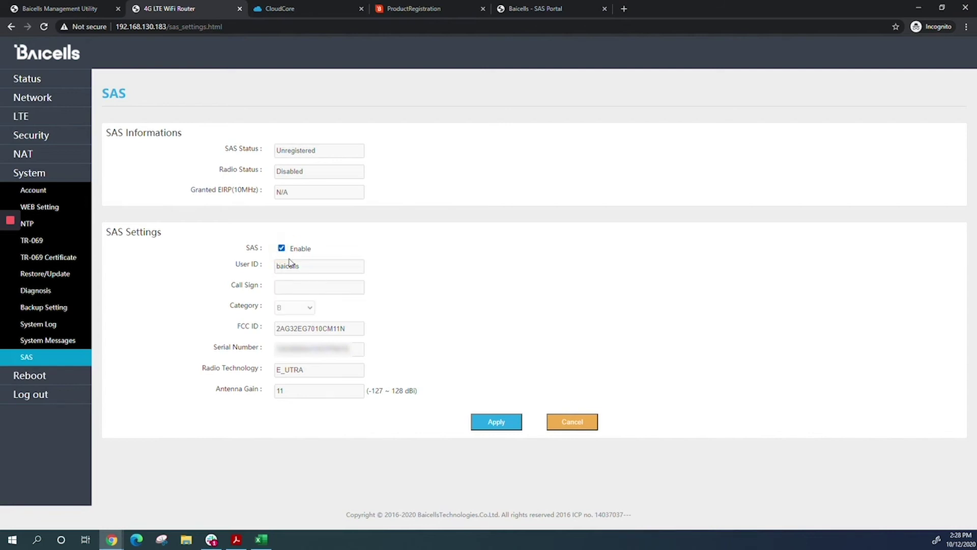
click(503, 425)
Highlight the router's serial number on the SAS settings page.
drag(357, 351, 282, 350)
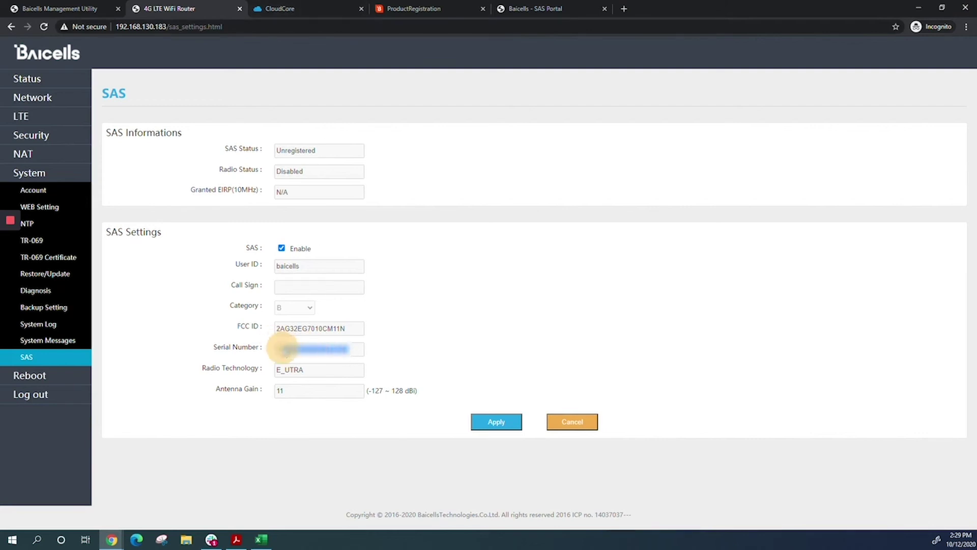
mouse_move(355, 349)
mouse_down()
mouse_move(283, 354)
mouse_move(359, 352)
mouse_up()
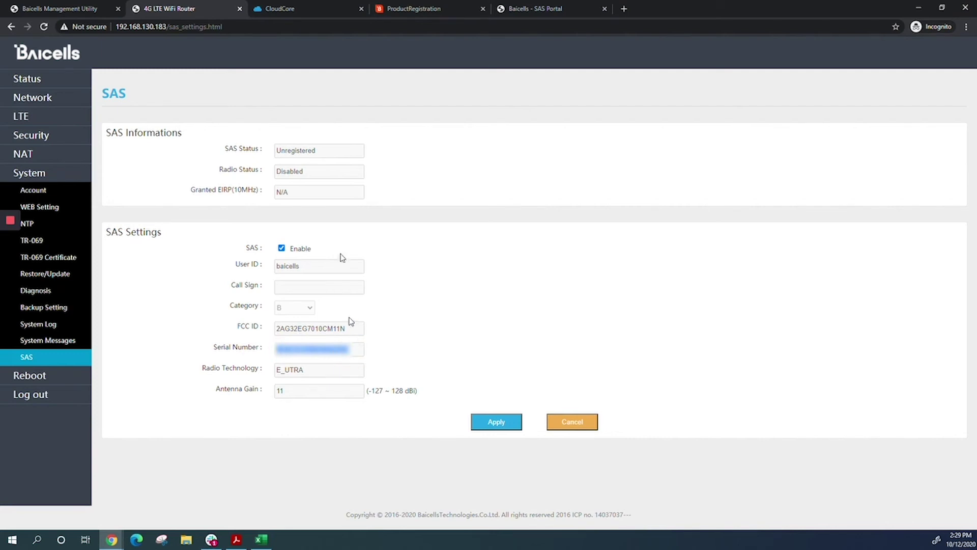
click(316, 6)
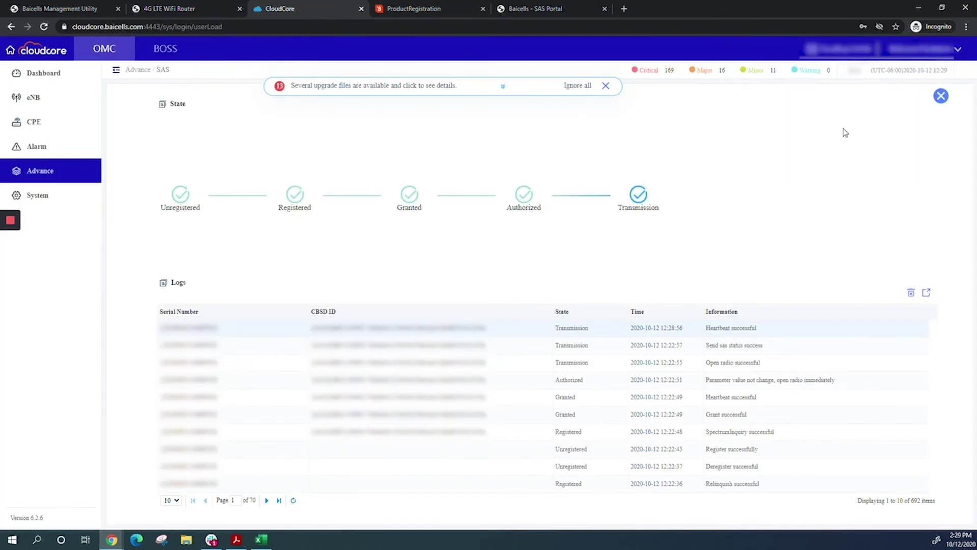
Check the SAS settings, filter the device list to CPE, and open the Lab mbs1100 CPE's actions menu.
click(941, 95)
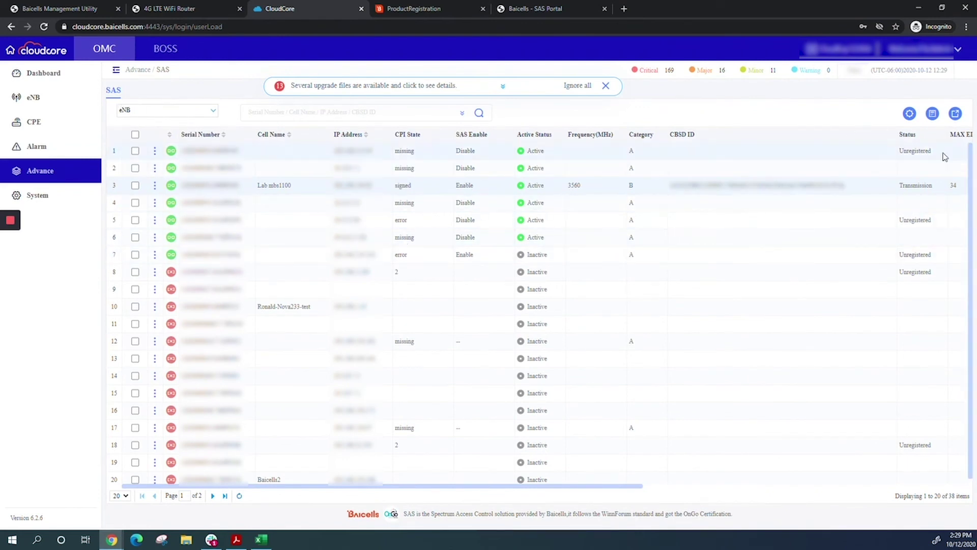
click(909, 114)
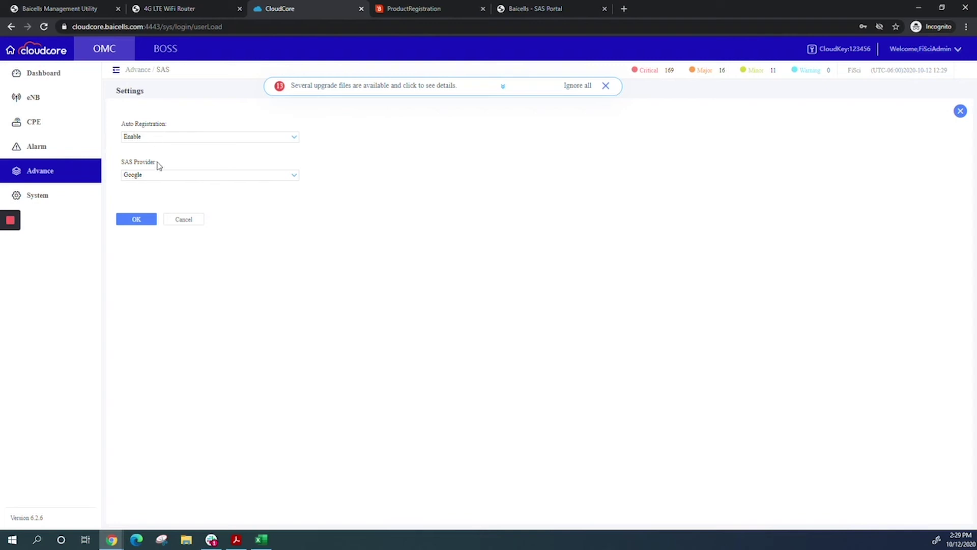
click(961, 111)
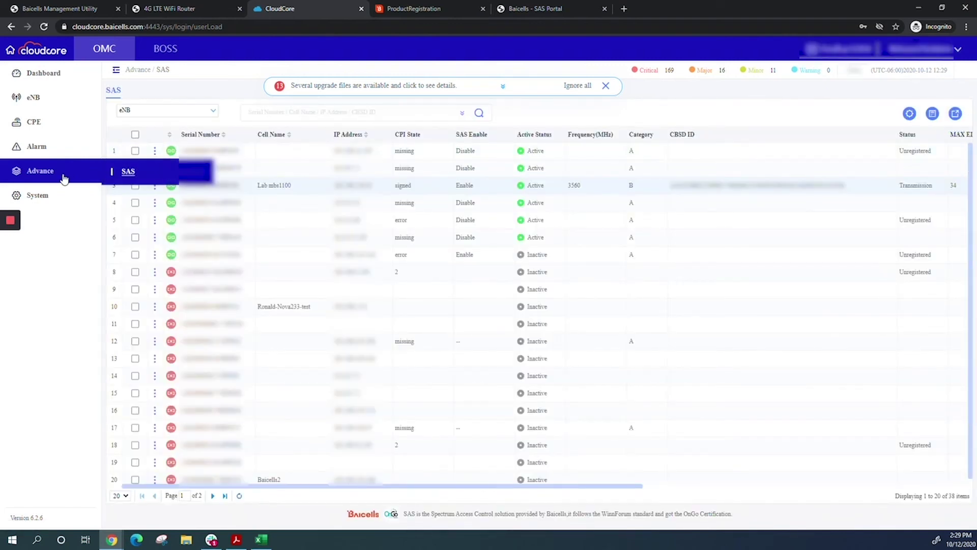
click(212, 112)
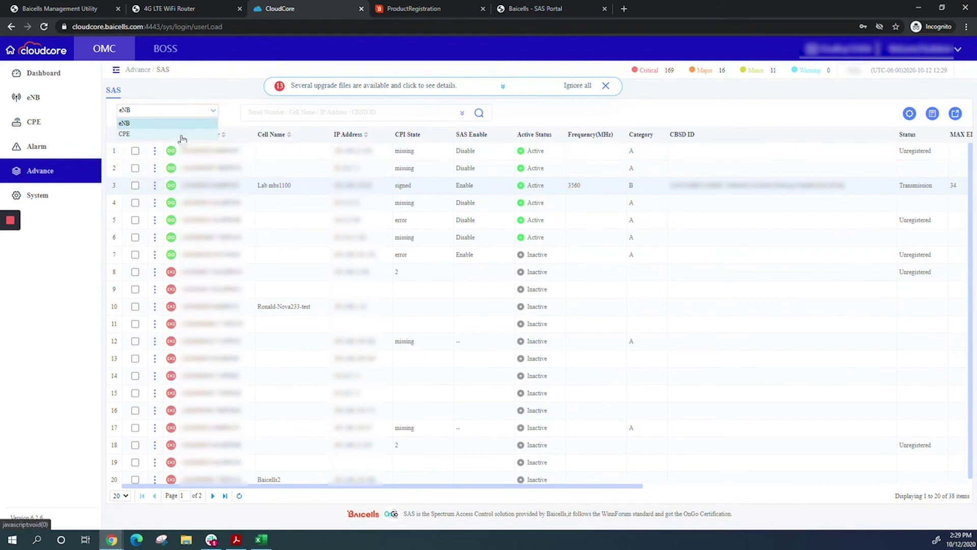
click(182, 137)
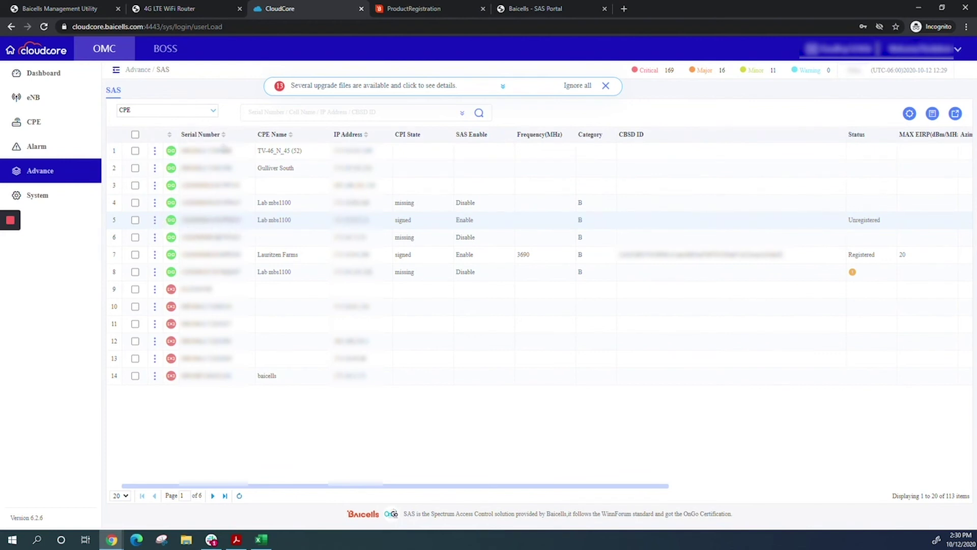
click(155, 220)
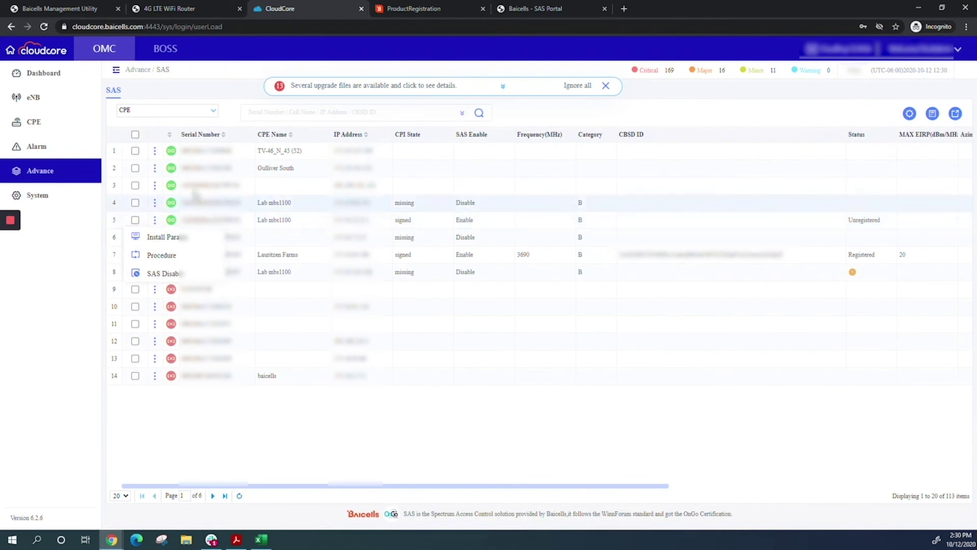
View the CPE's SAS procedure until it reaches Transmission, highlighting the 'Set parameters successful' log.
click(162, 255)
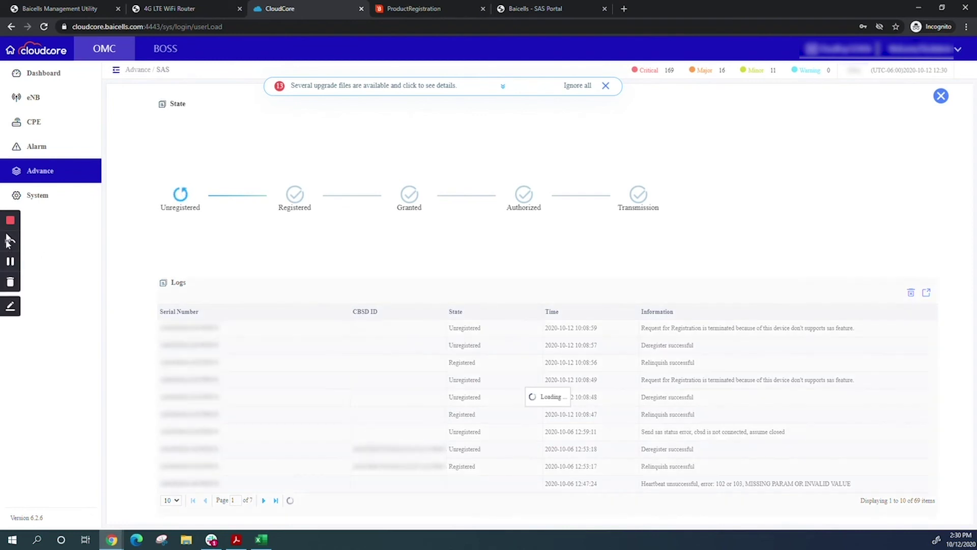
click(10, 262)
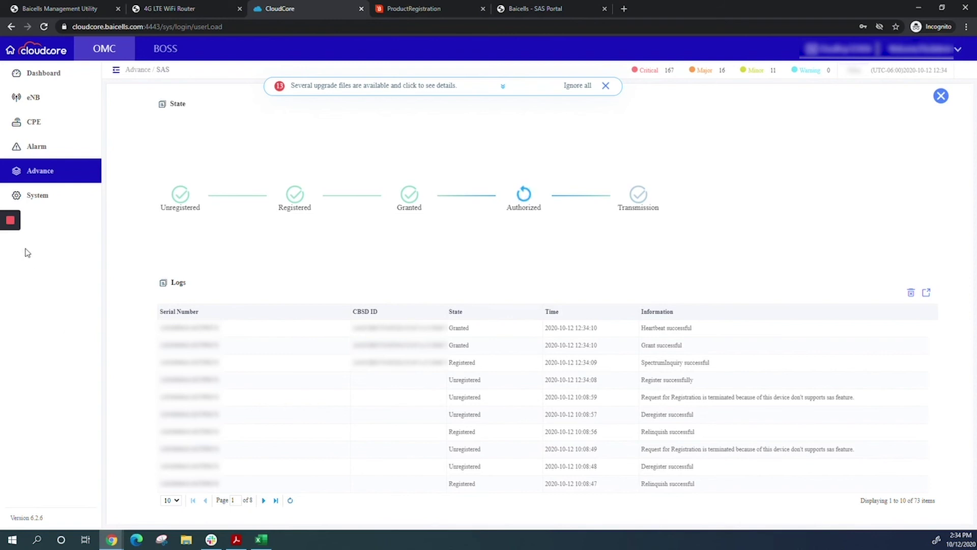
mouse_move(10, 242)
click(10, 263)
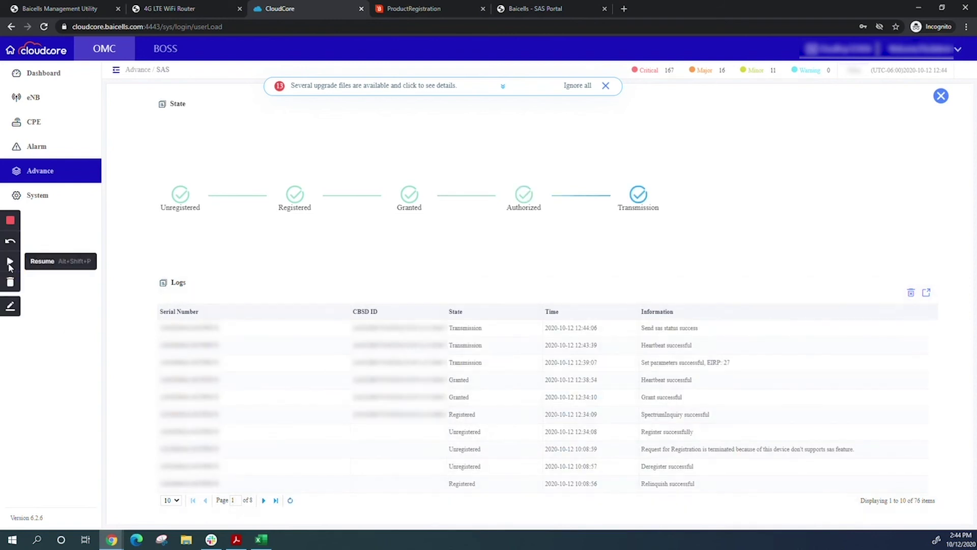
click(10, 262)
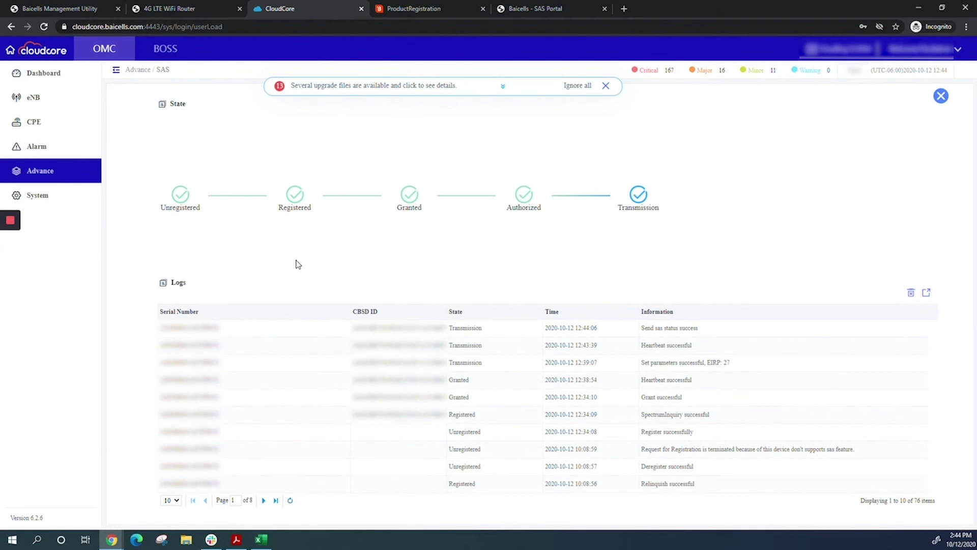
drag(642, 363, 731, 371)
Close the SAS state view and scroll right to show the transmitting CPE's 3550-3570 grant.
click(941, 96)
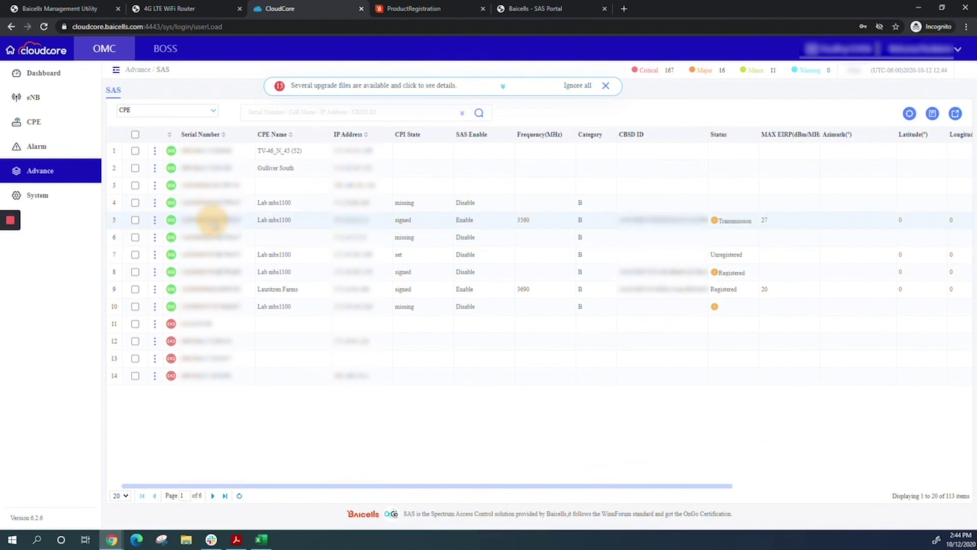
drag(408, 490, 662, 488)
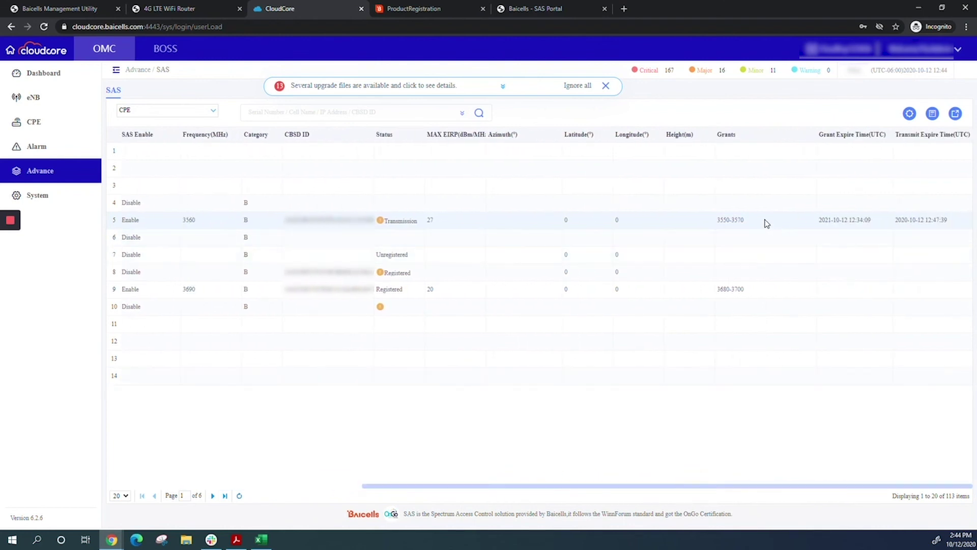
drag(764, 222, 710, 221)
click(883, 224)
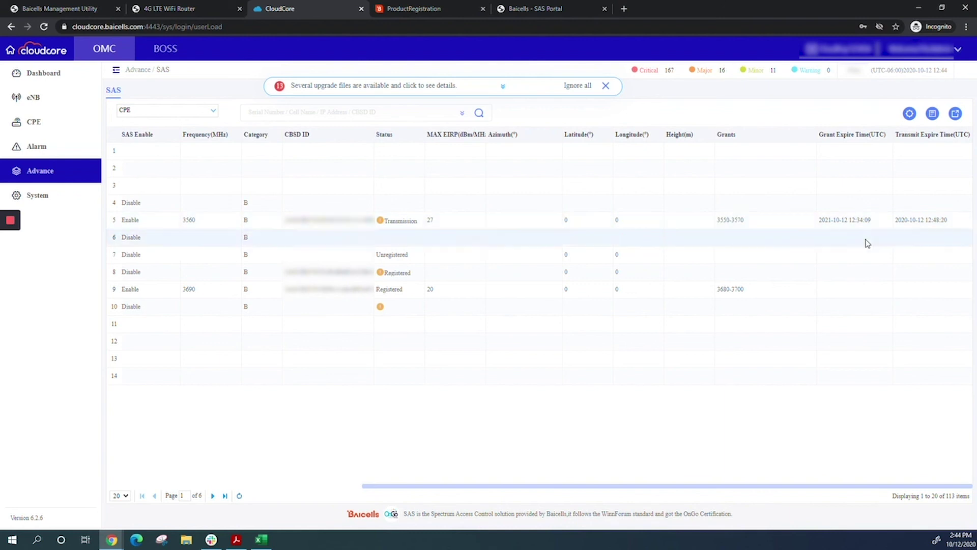
click(534, 11)
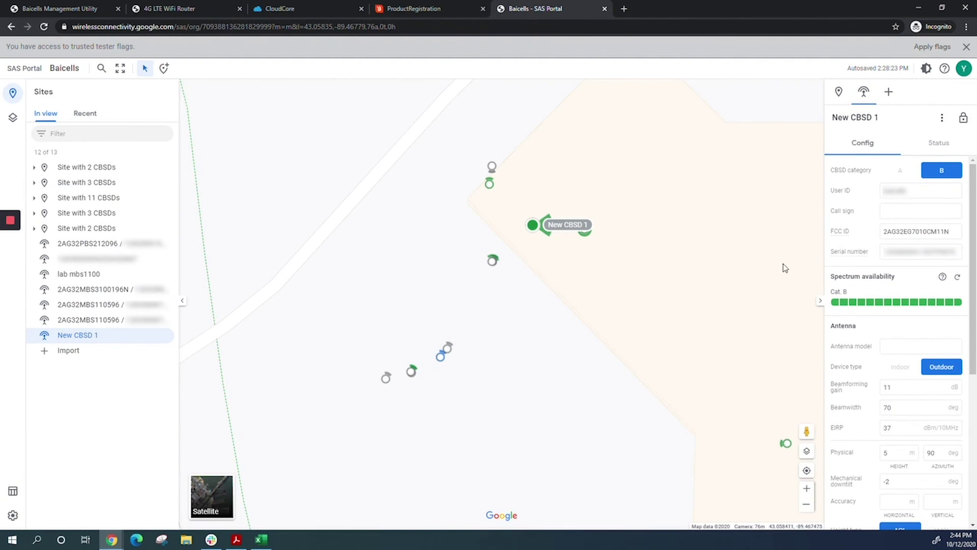
Check that New CBSD 1 is Authorized with a 3550-3570 MHz grant, then unlock it for editing.
click(938, 147)
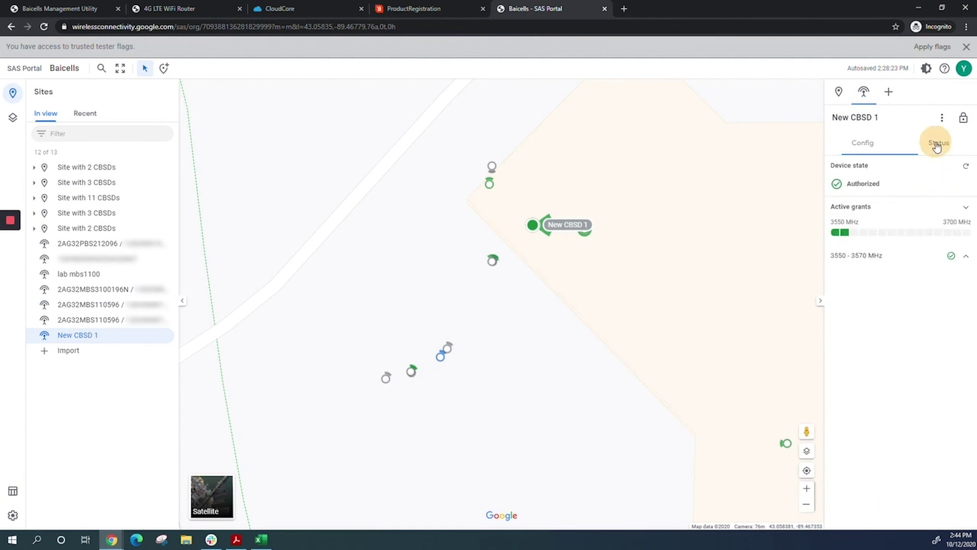
mouse_move(847, 241)
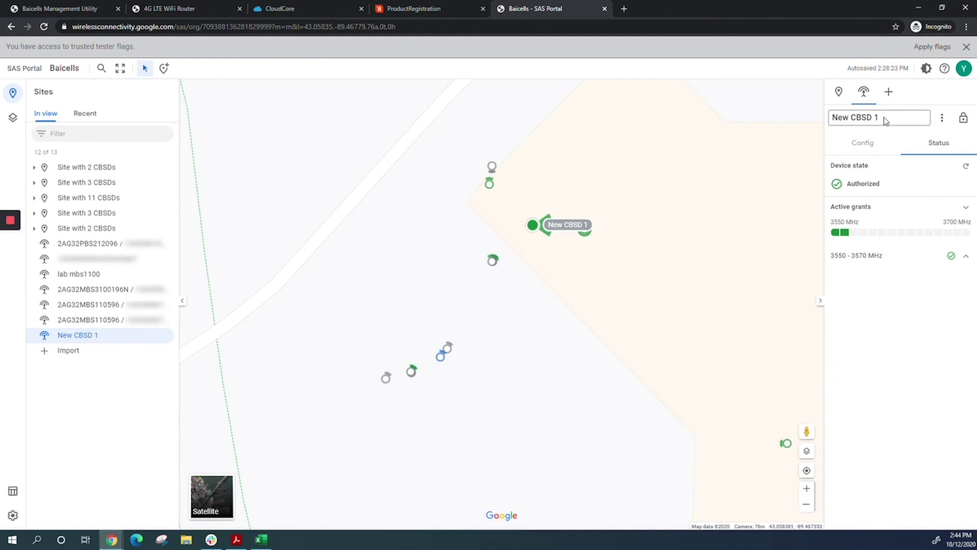
click(962, 122)
Rename New CBSD 1 to the serial number copied from its Config details and sign it.
drag(880, 118, 832, 119)
click(862, 143)
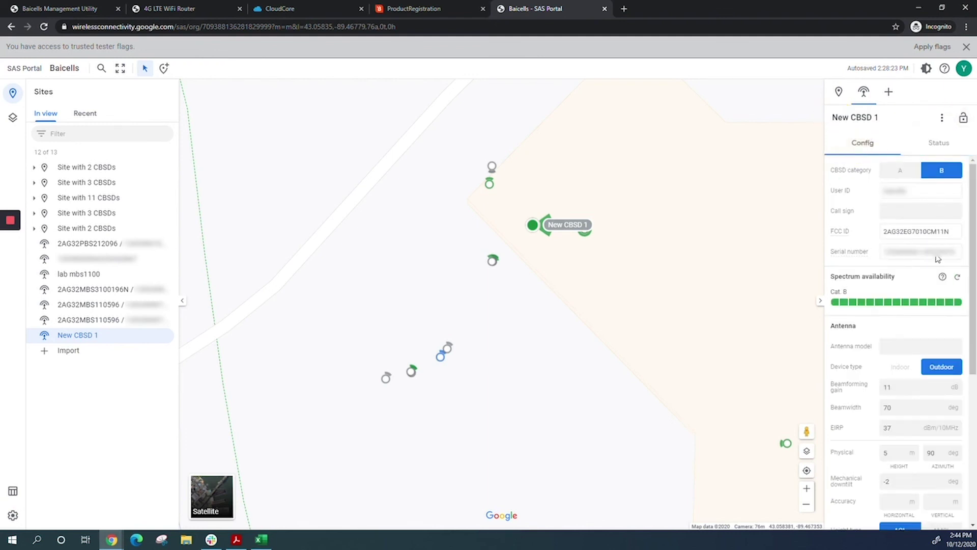
drag(956, 258, 883, 254)
drag(894, 118, 830, 121)
key(ctrl+v)
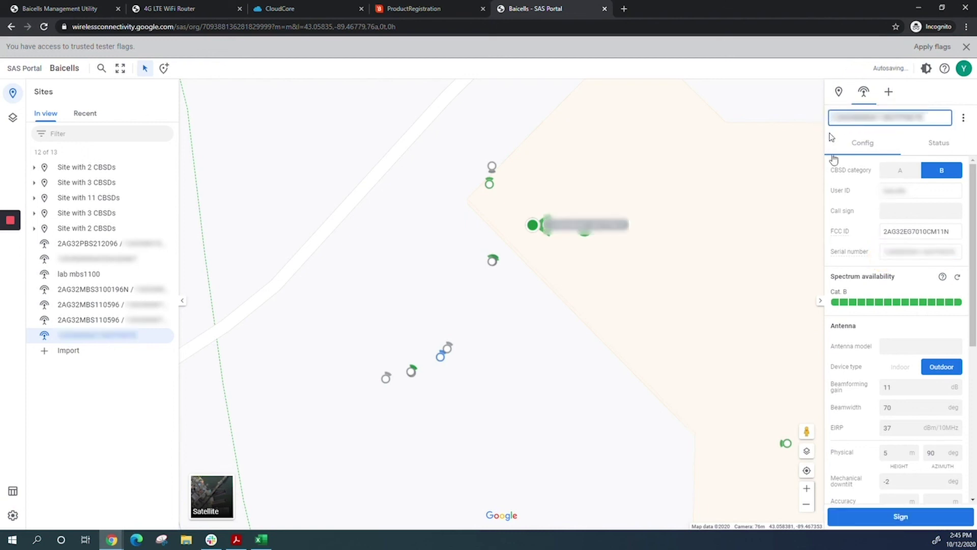
click(886, 523)
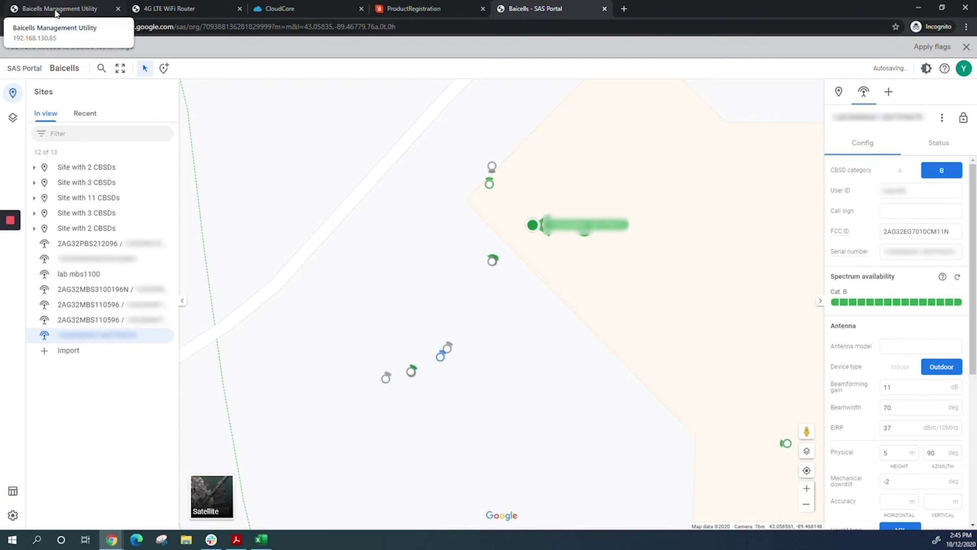
click(171, 8)
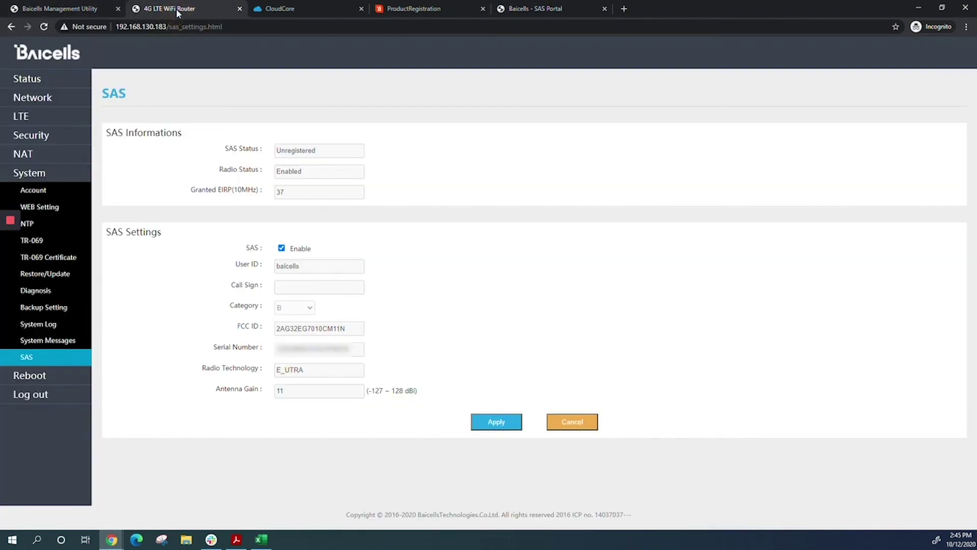
Reload the CPE's System > SAS page to confirm Transmission status with Granted EIRP 37.
click(336, 8)
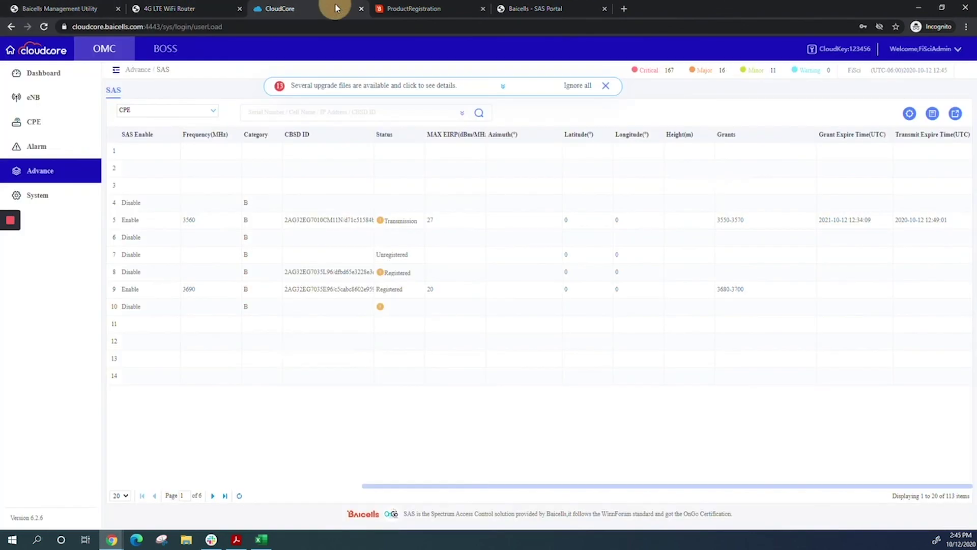
click(207, 8)
click(44, 27)
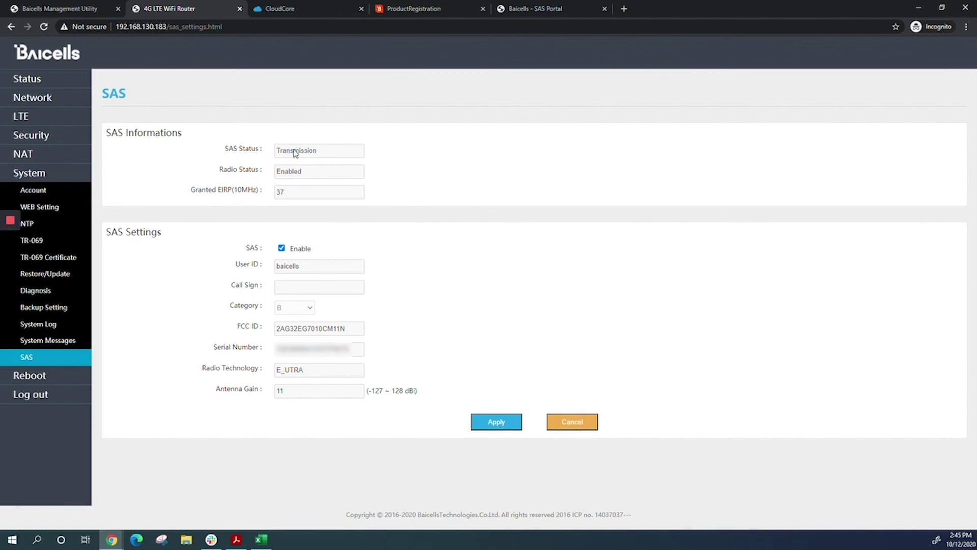
click(40, 80)
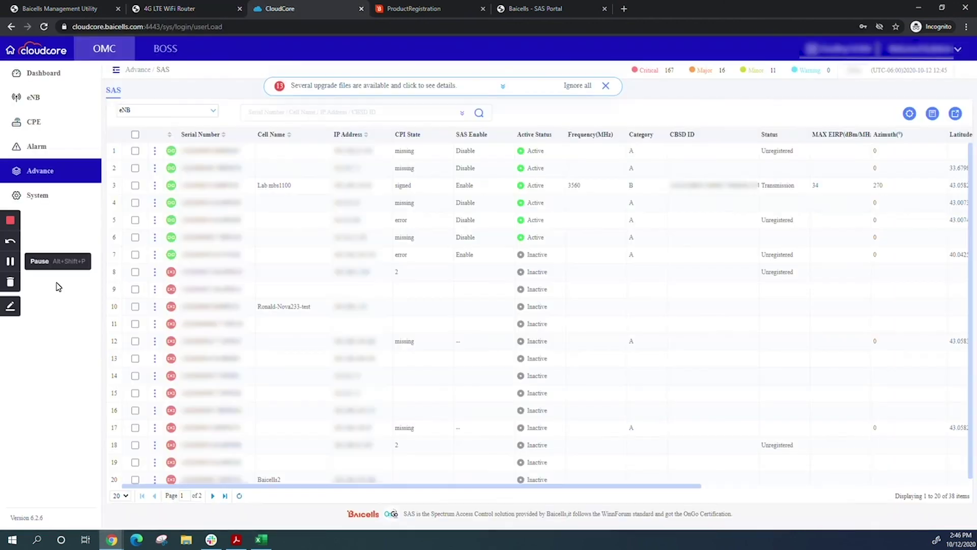
click(213, 110)
Switch the SAS device list from eNB to CPE and select the CPEs in rows 4 through 7.
click(184, 137)
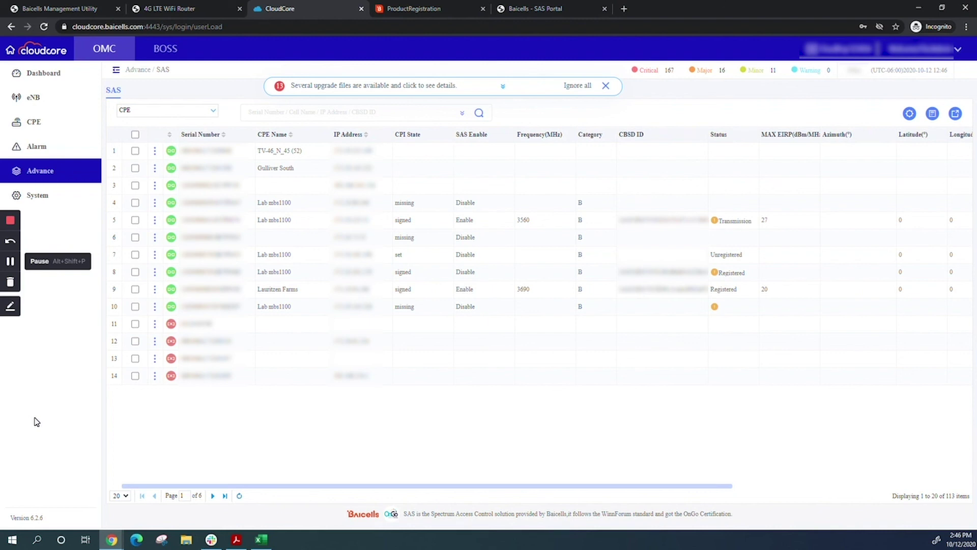
click(135, 203)
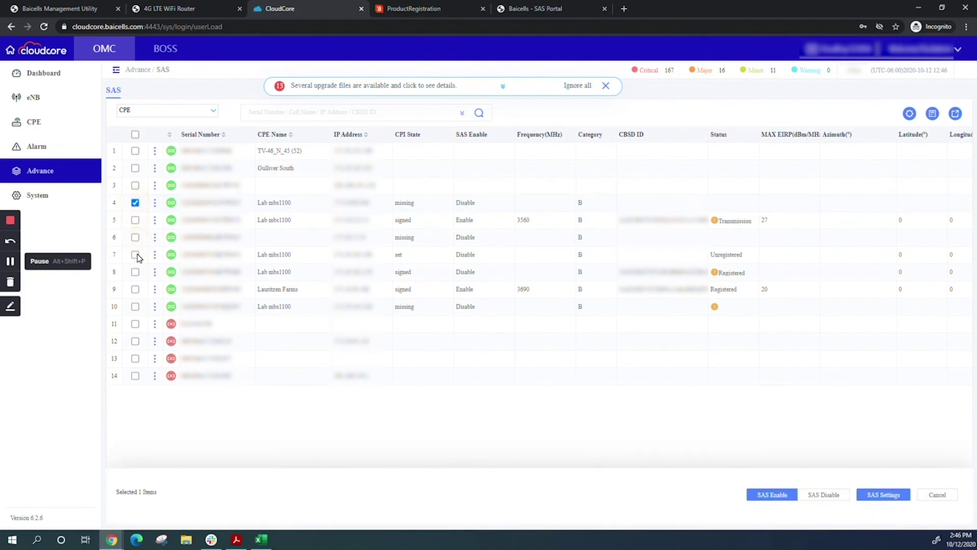
click(135, 219)
click(135, 238)
click(135, 255)
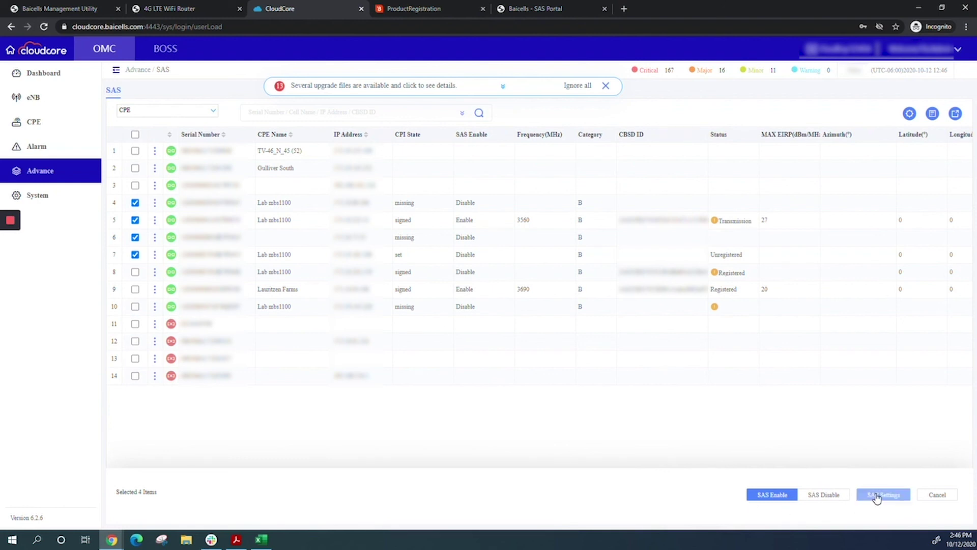
click(877, 497)
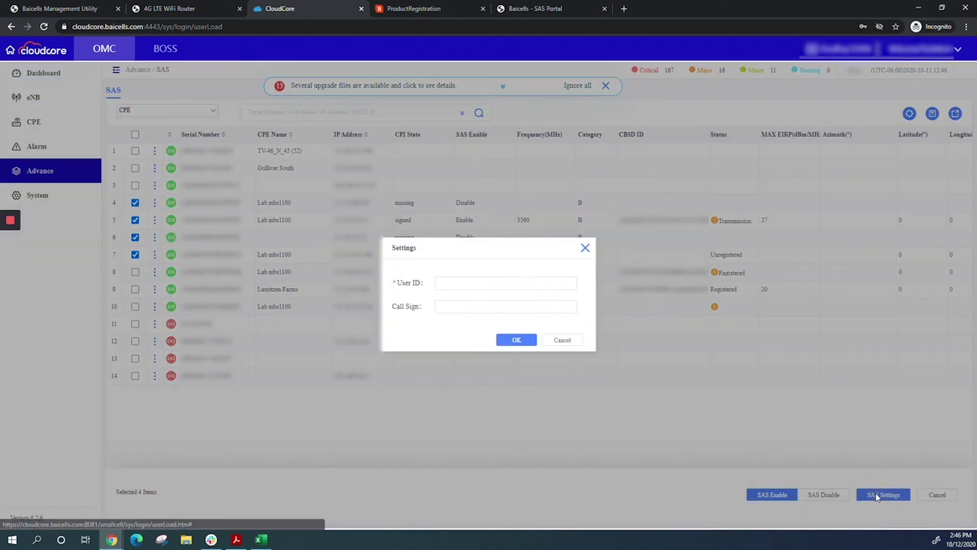
Enter the SAS User ID for the four selected CPEs and apply it with OK.
click(471, 284)
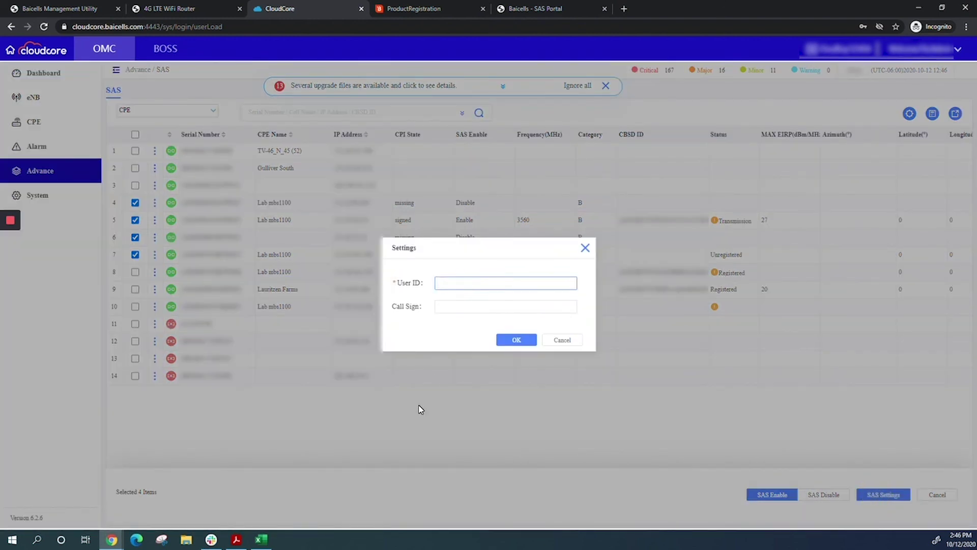
text(ba)
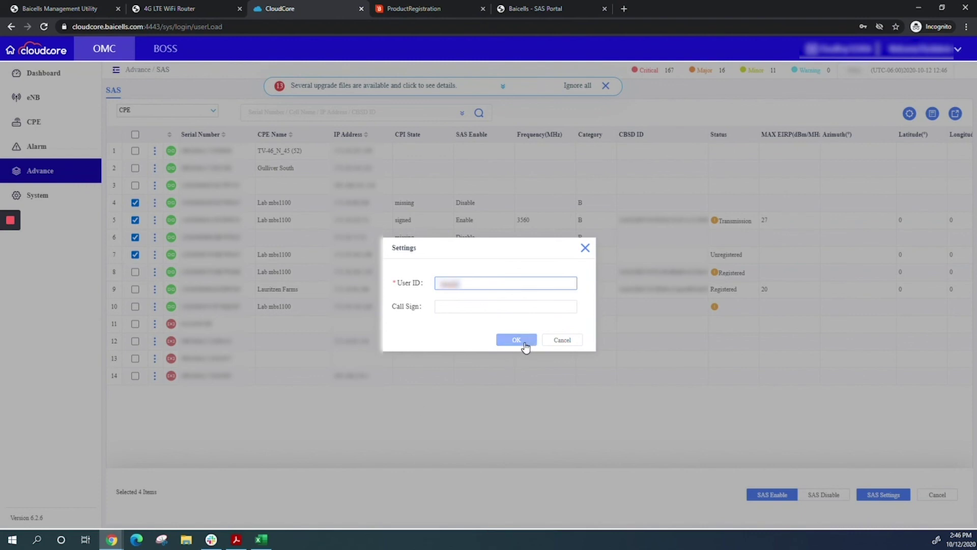
click(523, 343)
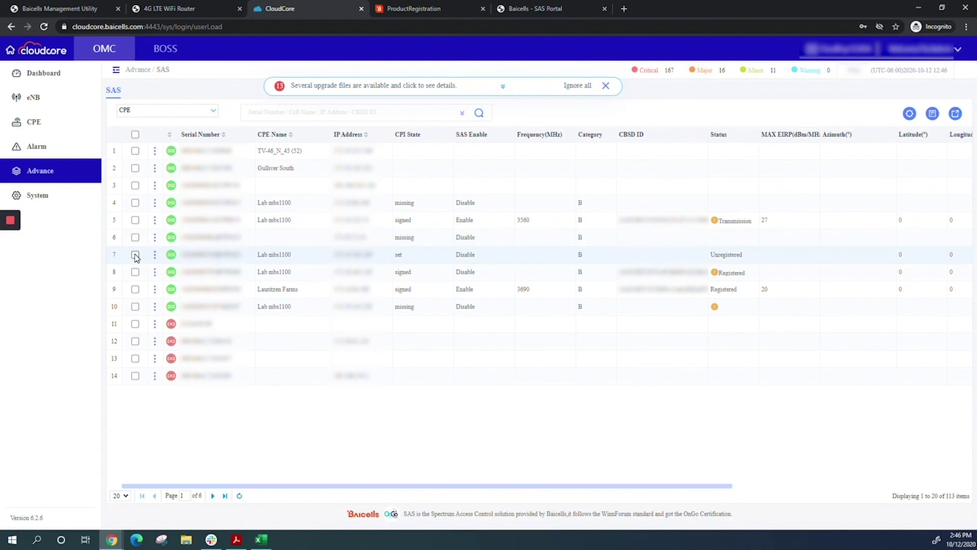
Select the CPEs in rows 5 and 6, then cancel without changing anything.
click(135, 220)
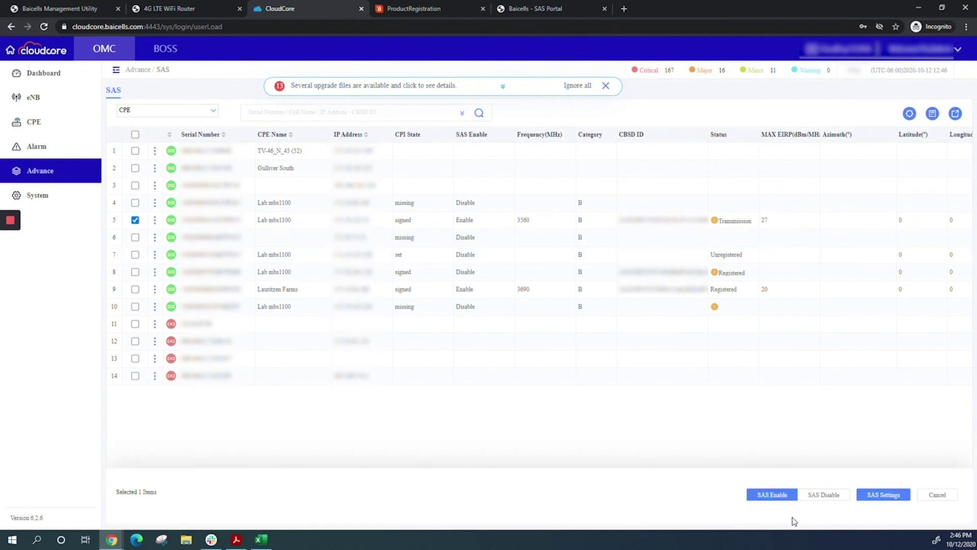
click(135, 237)
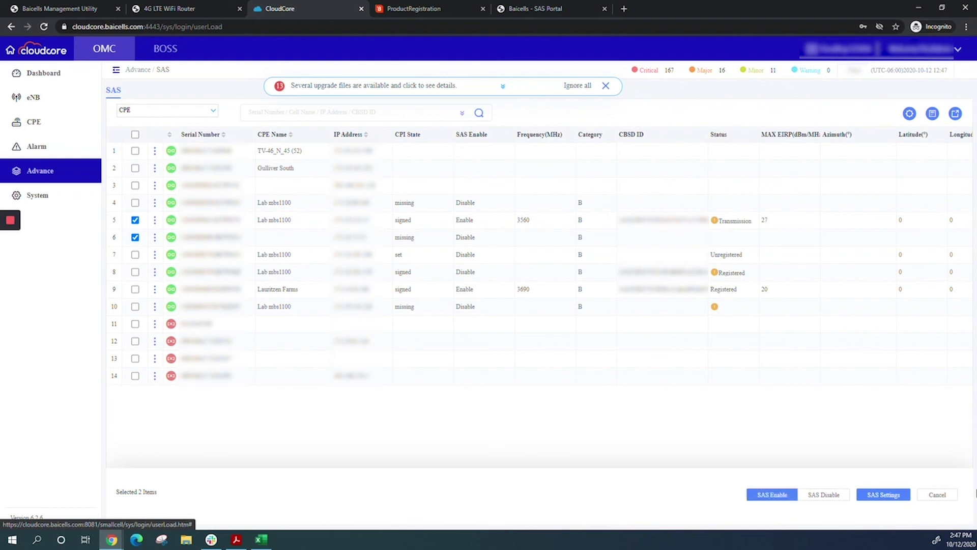
click(947, 497)
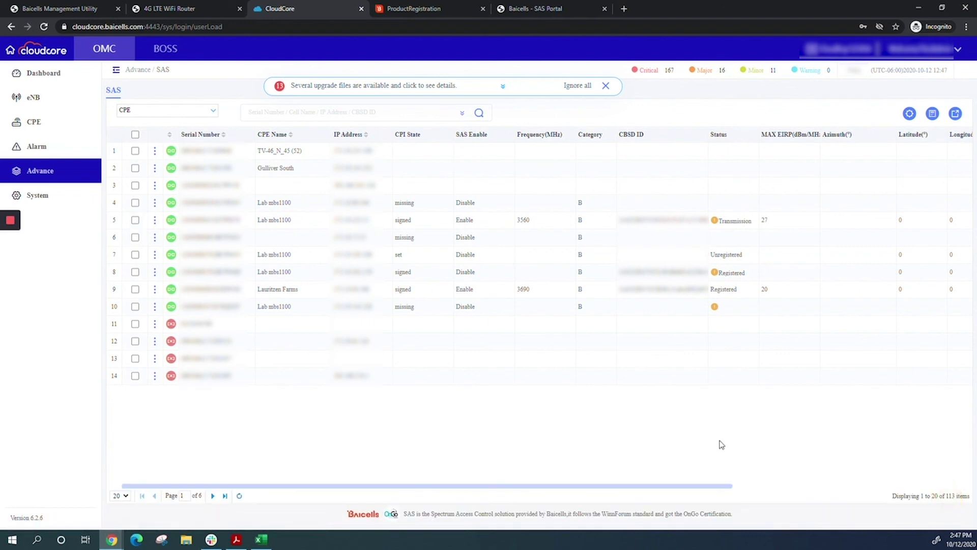